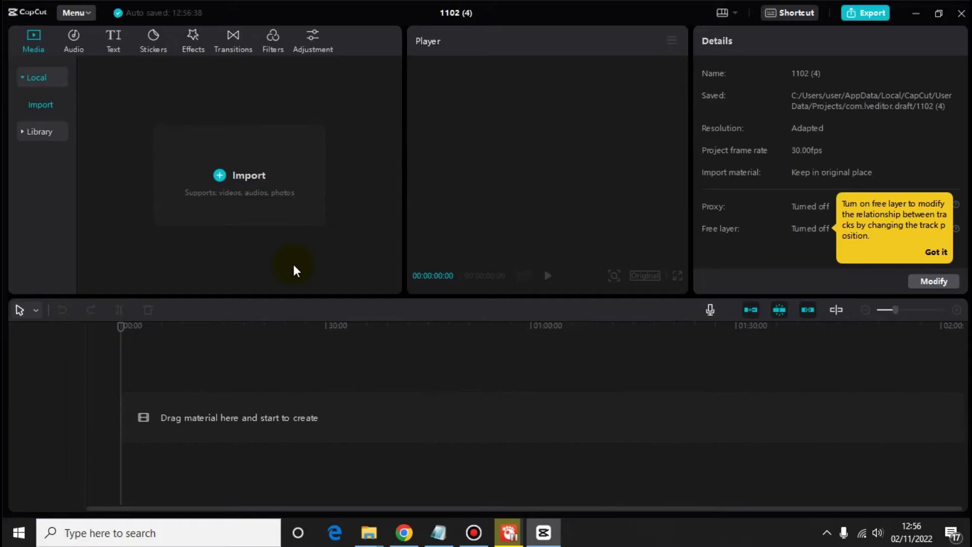
Import the video 1102 from the karaoke folder and place it at the start of the timeline
{"action": "left_click", "coordinate": [268, 192]}
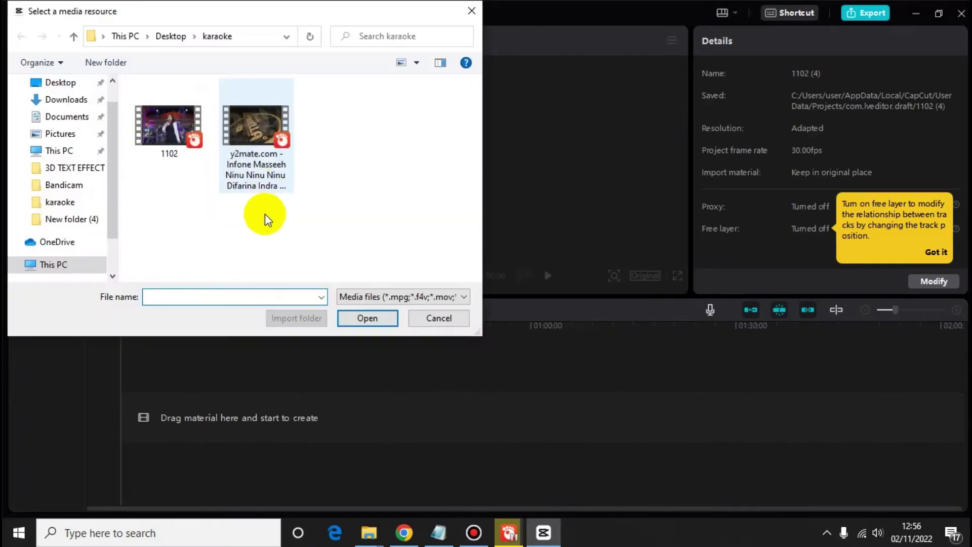
{"action": "left_click", "coordinate": [166, 129]}
{"action": "left_click", "coordinate": [346, 320]}
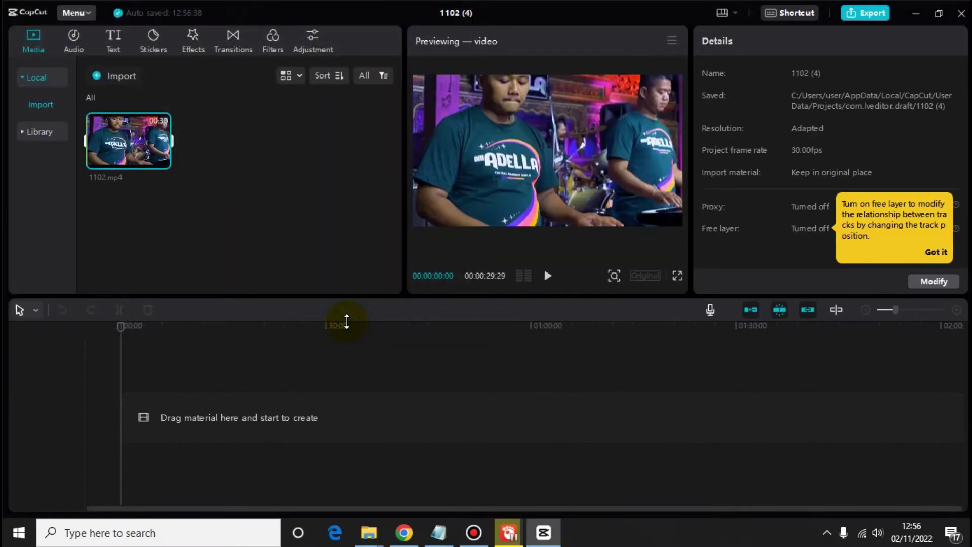
{"action": "left_click_drag", "start_coordinate": [127, 148], "coordinate": [127, 418]}
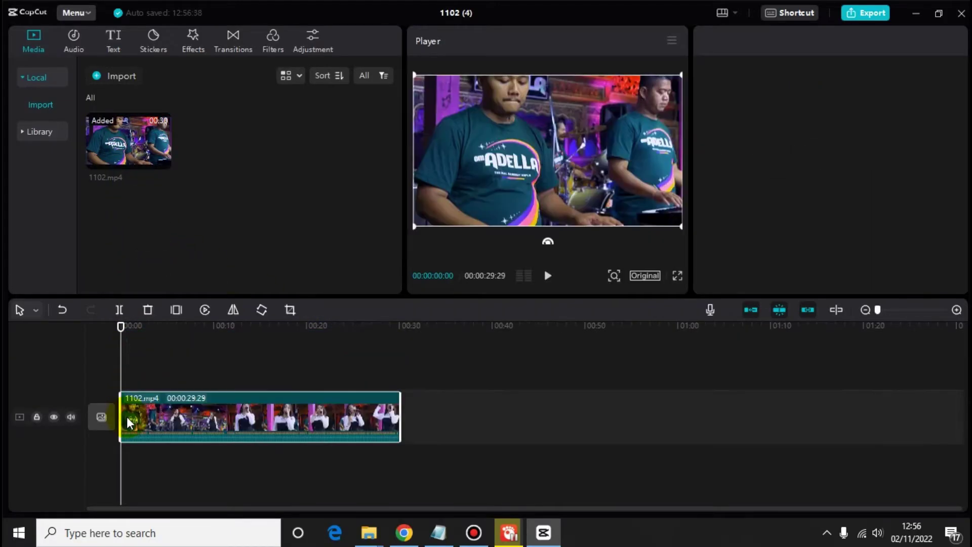
Lock the video track and play the clip up to 00:00:01:03
{"action": "left_click", "coordinate": [956, 310]}
{"action": "left_click", "coordinate": [957, 310]}
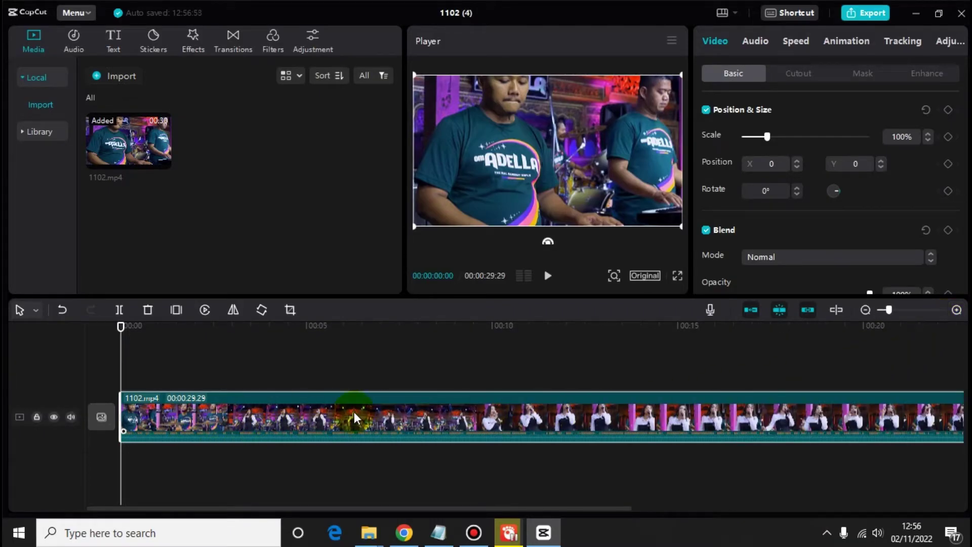
{"action": "left_click", "coordinate": [37, 417]}
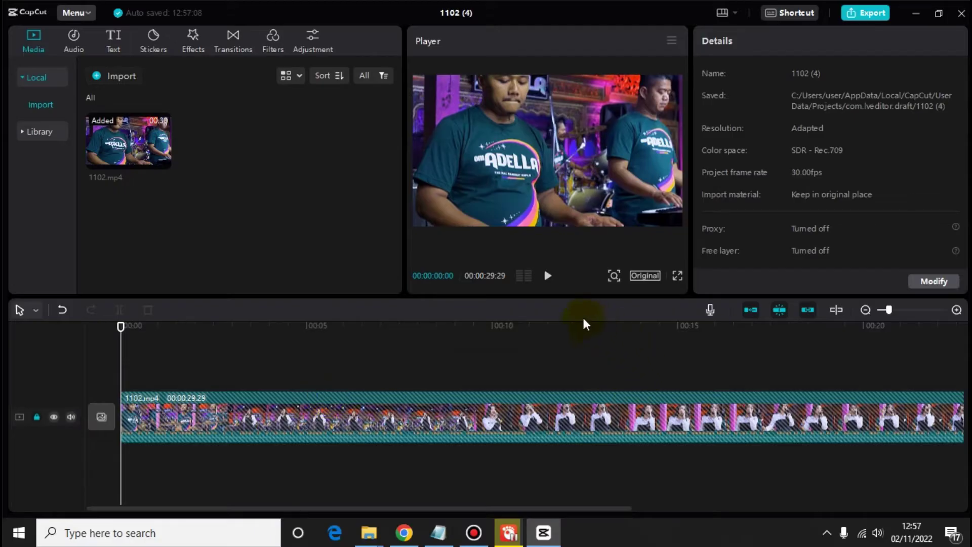
{"action": "left_click", "coordinate": [550, 278]}
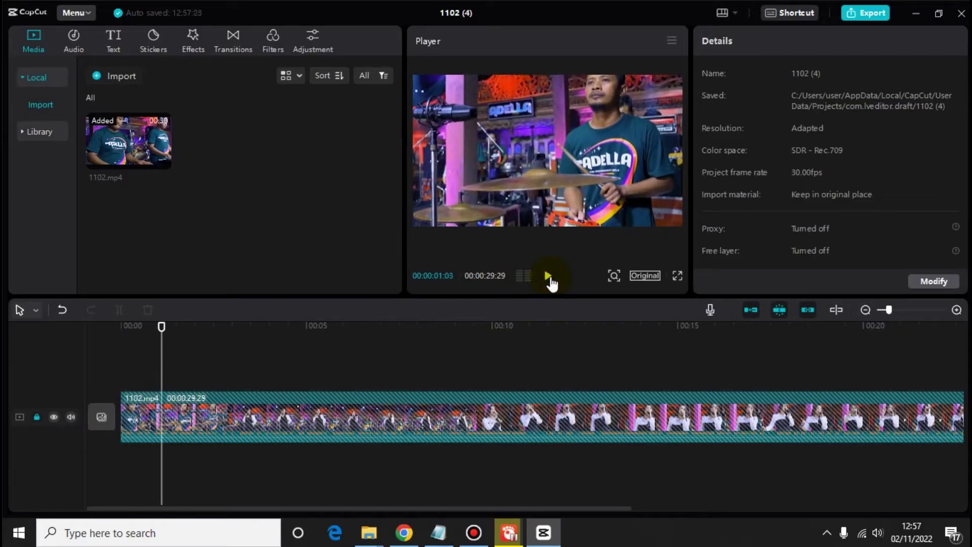
Copy the lyric line "Ya, ndak mampu aku" from the open Notepad document and minimize Notepad
{"action": "left_click", "coordinate": [439, 532]}
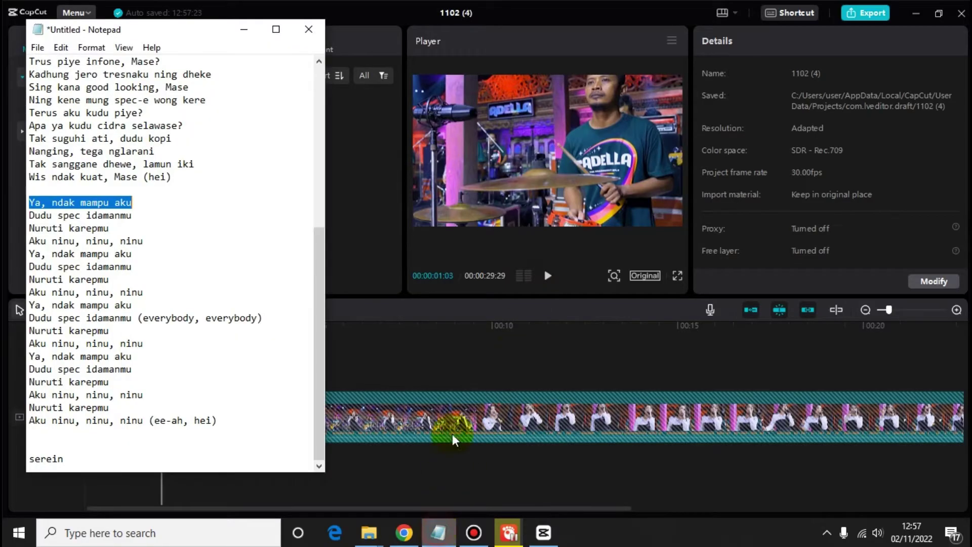
{"action": "right_click", "coordinate": [95, 203]}
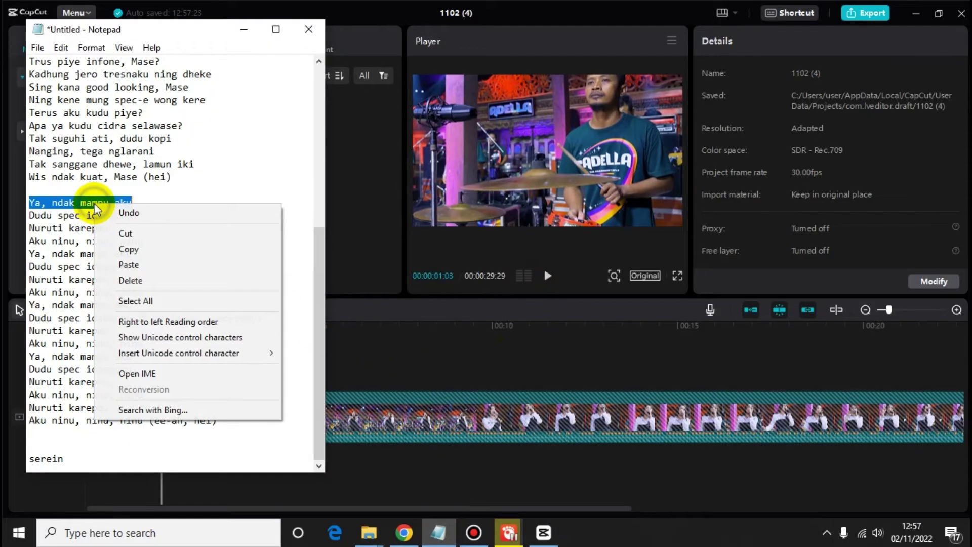
{"action": "left_click", "coordinate": [127, 249]}
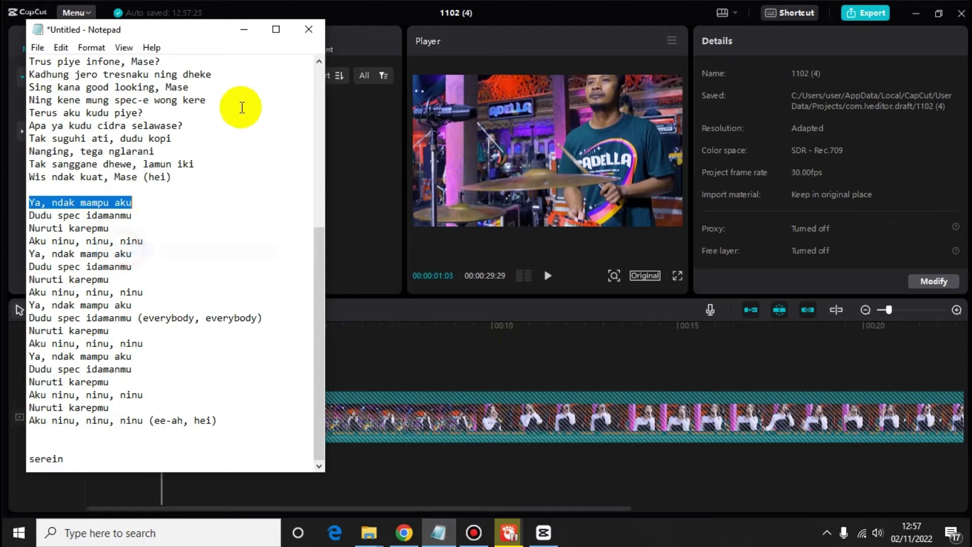
{"action": "left_click", "coordinate": [244, 30]}
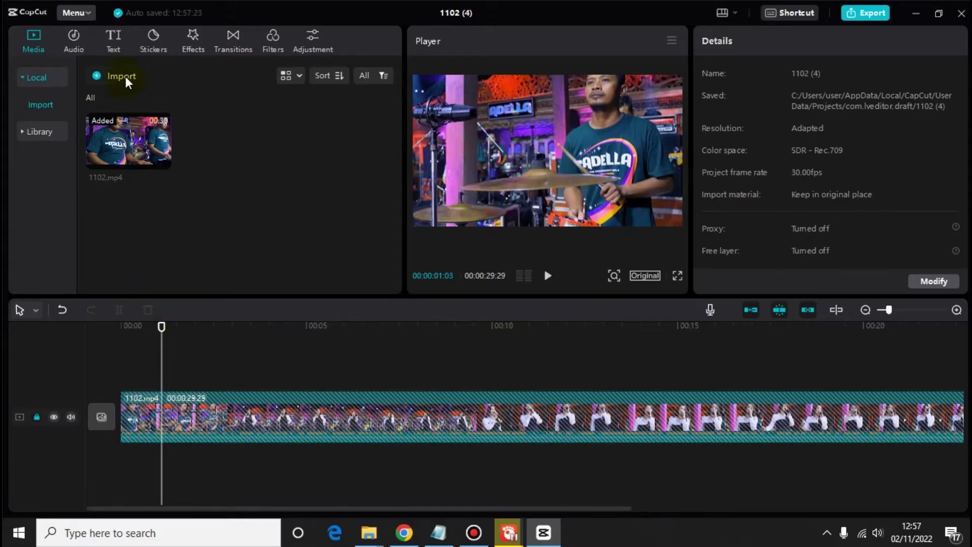
Add a default text clip at 00:00:01:03 reading "Ya, ndak mampu aku" and position it lower in the frame
{"action": "left_click", "coordinate": [112, 42]}
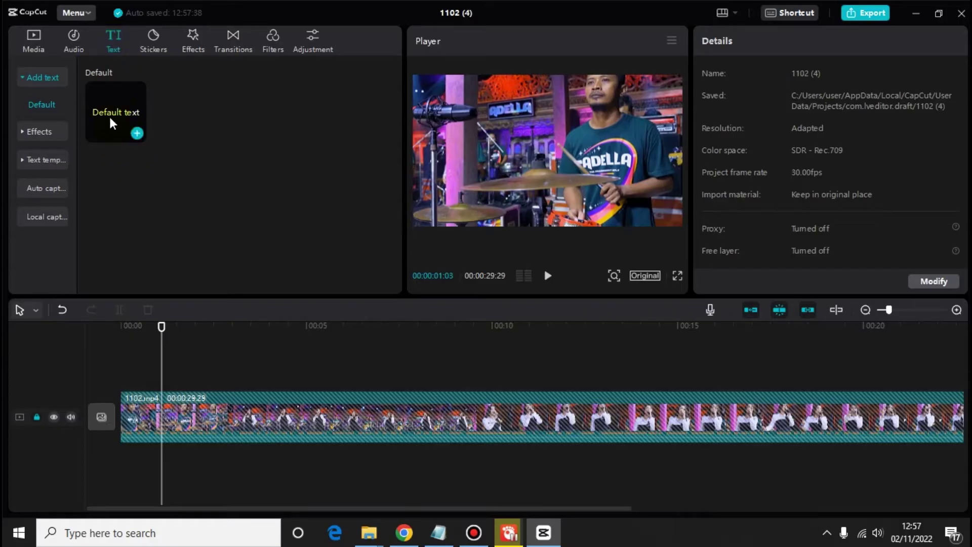
{"action": "left_click_drag", "start_coordinate": [108, 114], "coordinate": [161, 379]}
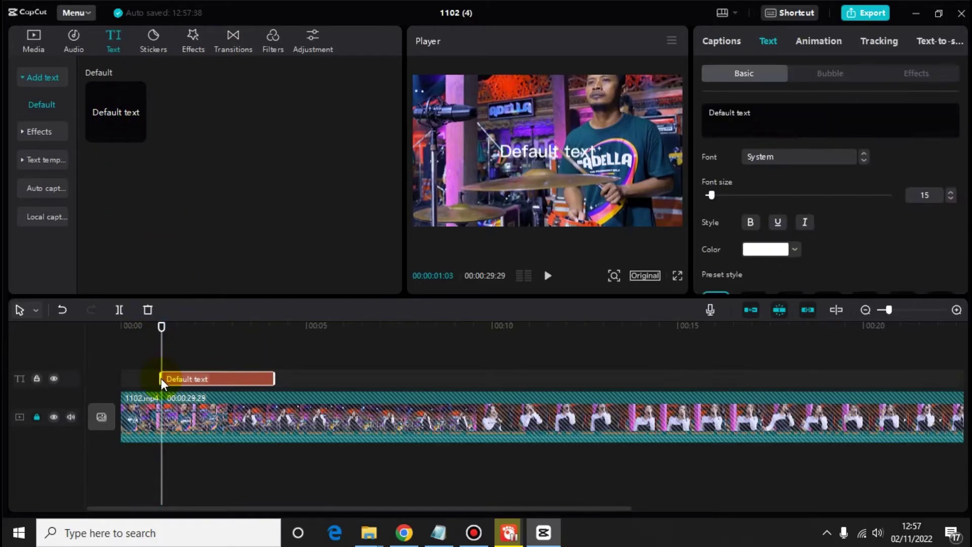
{"action": "left_click", "coordinate": [250, 378]}
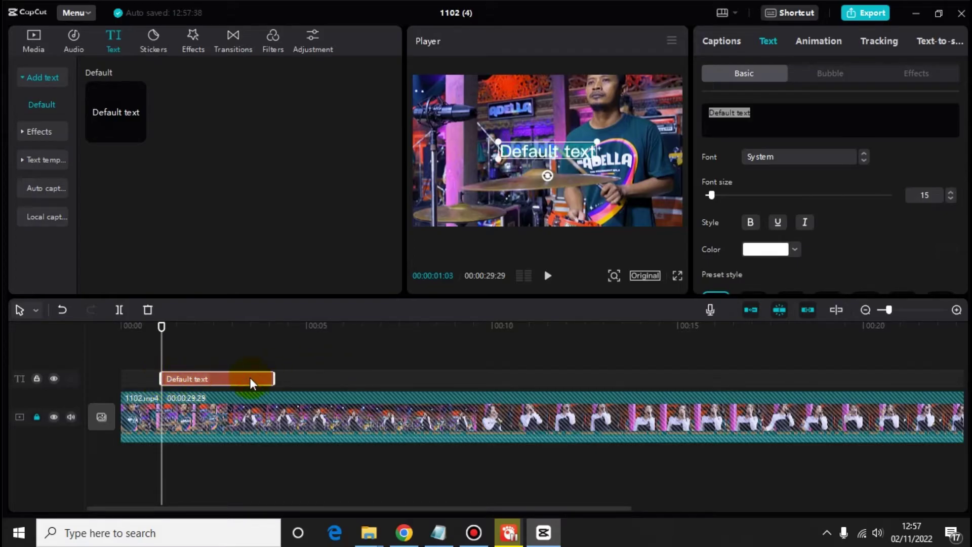
{"action": "key", "text": "ctrl+v"}
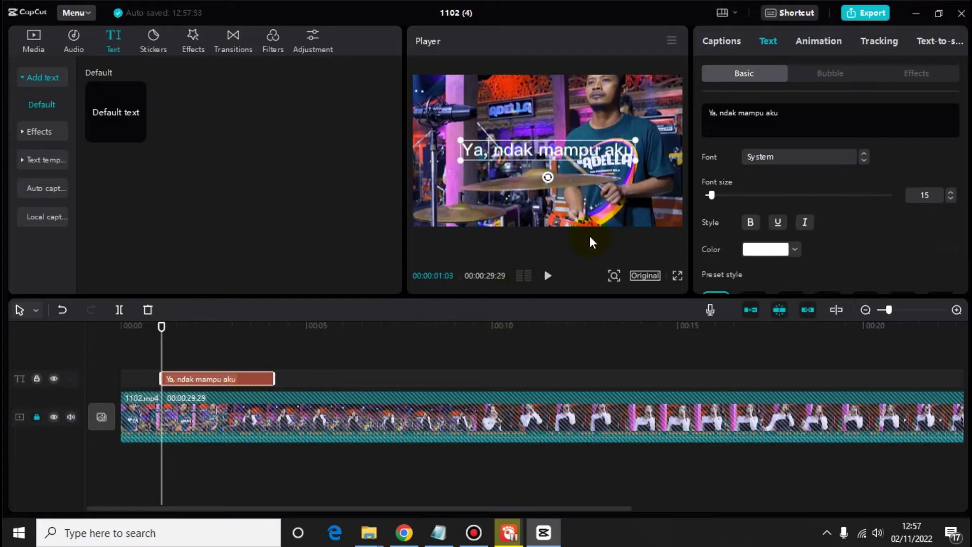
{"action": "left_click", "coordinate": [600, 209]}
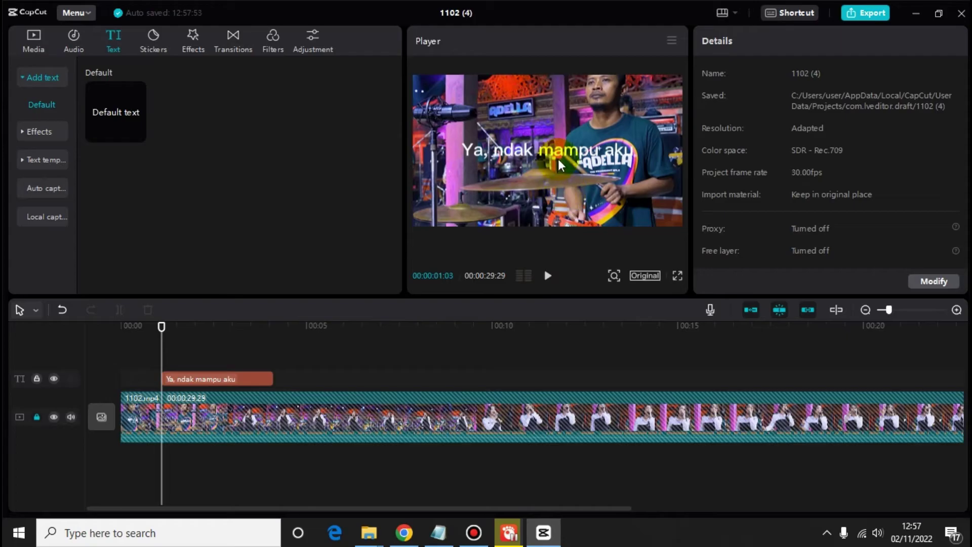
{"action": "left_click_drag", "start_coordinate": [561, 151], "coordinate": [558, 179]}
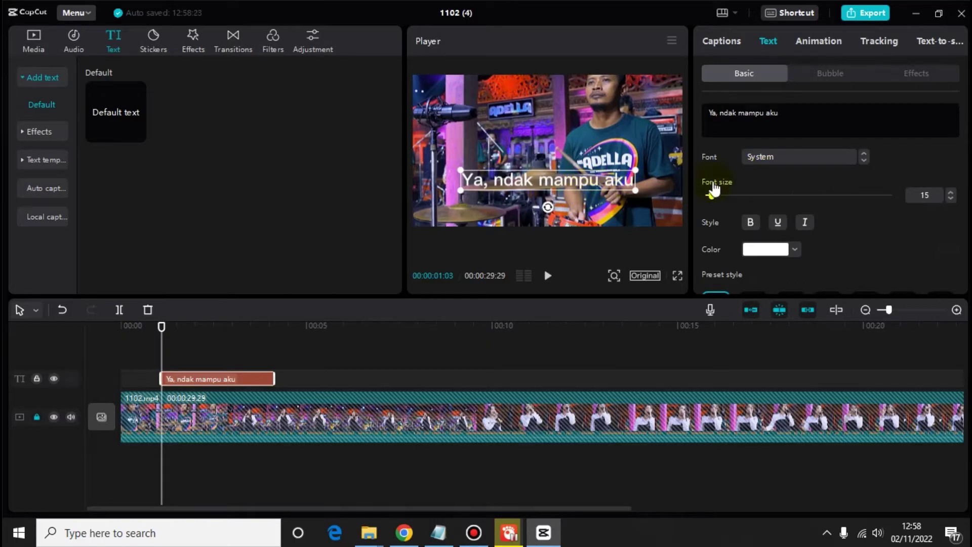
Try the Karaoke entrance animation on the lyric text with a 2.8 s duration, and remove it again
{"action": "left_click", "coordinate": [823, 43]}
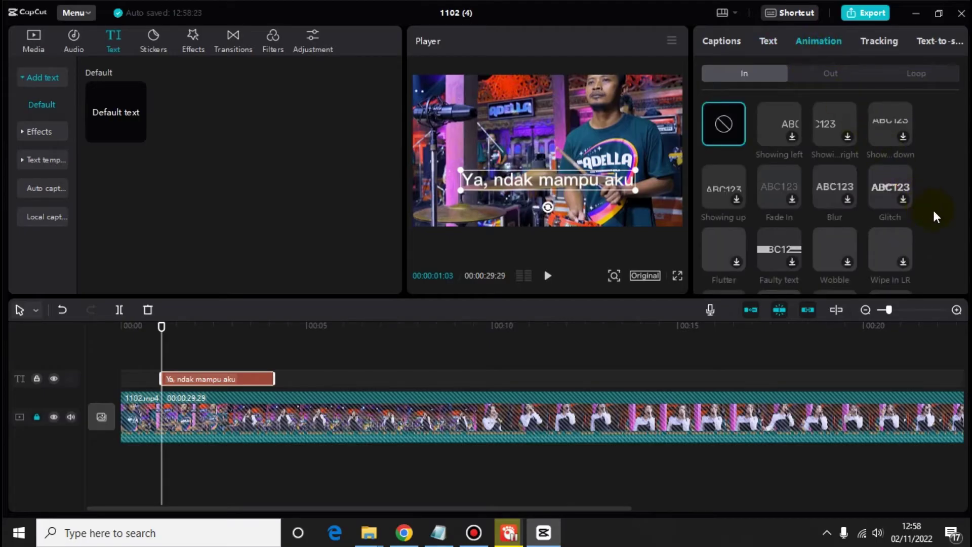
{"action": "scroll", "coordinate": [933, 212], "scroll_direction": "down", "scroll_amount": 2}
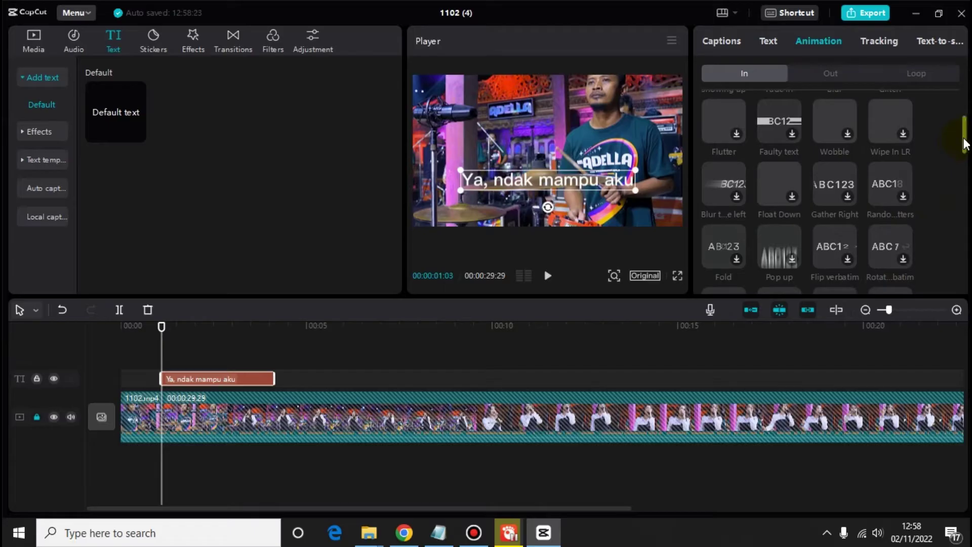
{"action": "left_click_drag", "start_coordinate": [965, 141], "coordinate": [965, 248]}
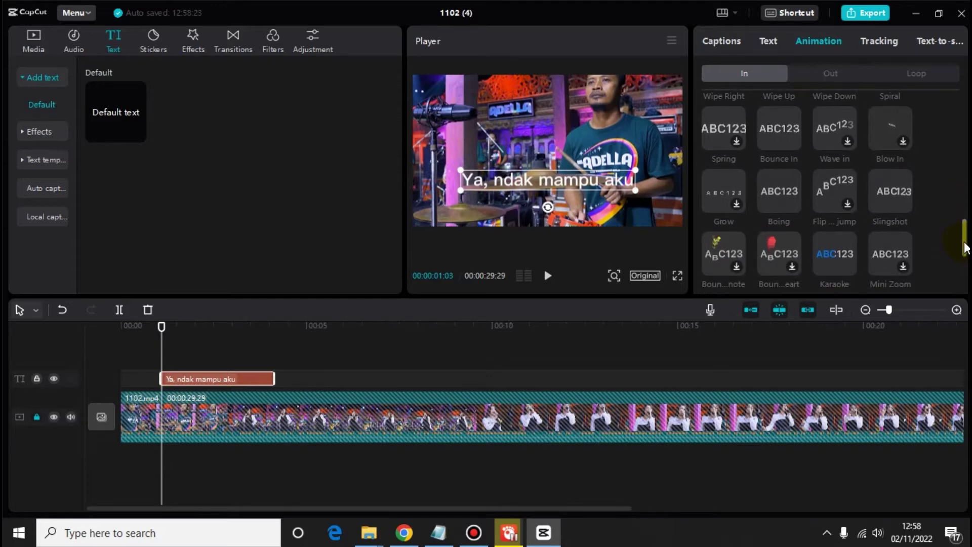
{"action": "left_click_drag", "start_coordinate": [965, 247], "coordinate": [966, 253]}
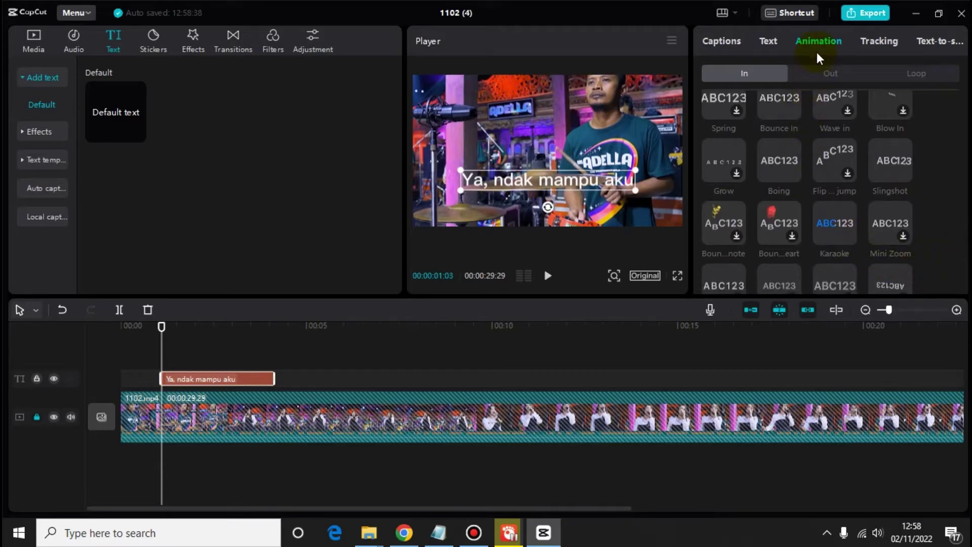
{"action": "left_click", "coordinate": [838, 238]}
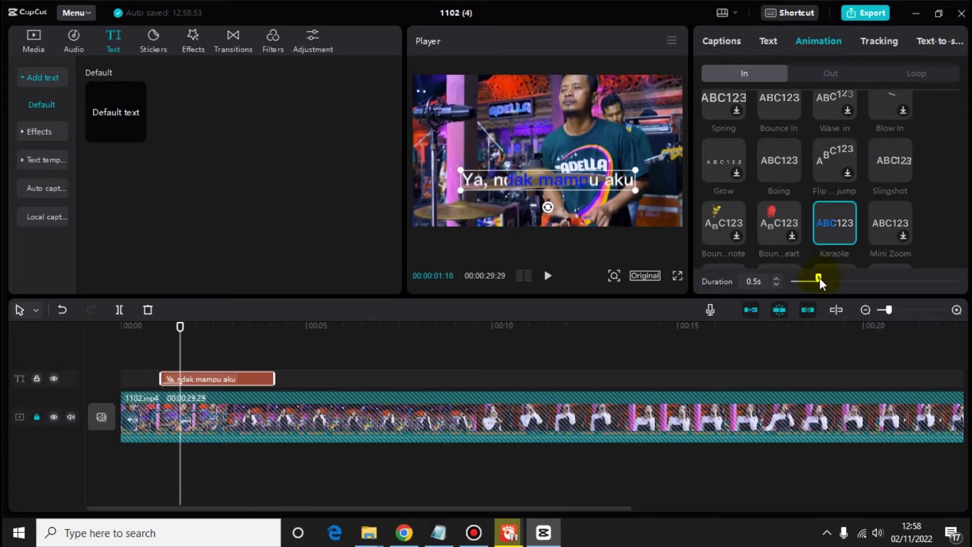
{"action": "left_click_drag", "start_coordinate": [819, 278], "coordinate": [929, 294]}
{"action": "key", "text": "space"}
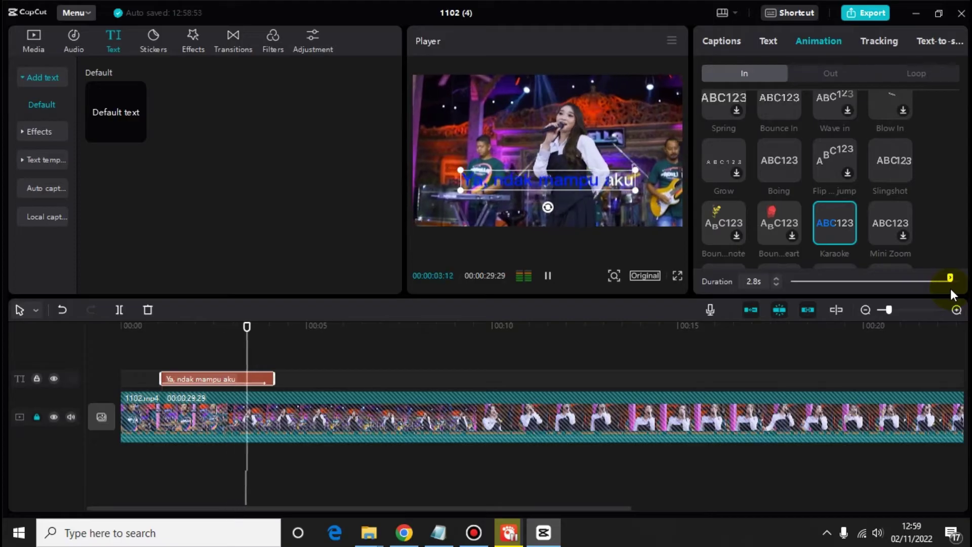
{"action": "key", "text": "space"}
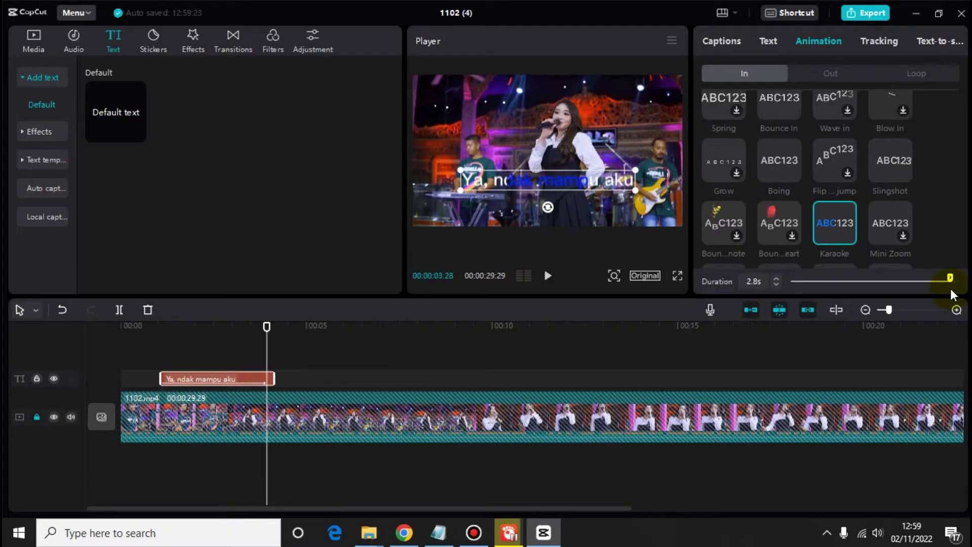
{"action": "scroll", "coordinate": [922, 220], "scroll_direction": "up", "scroll_amount": 5}
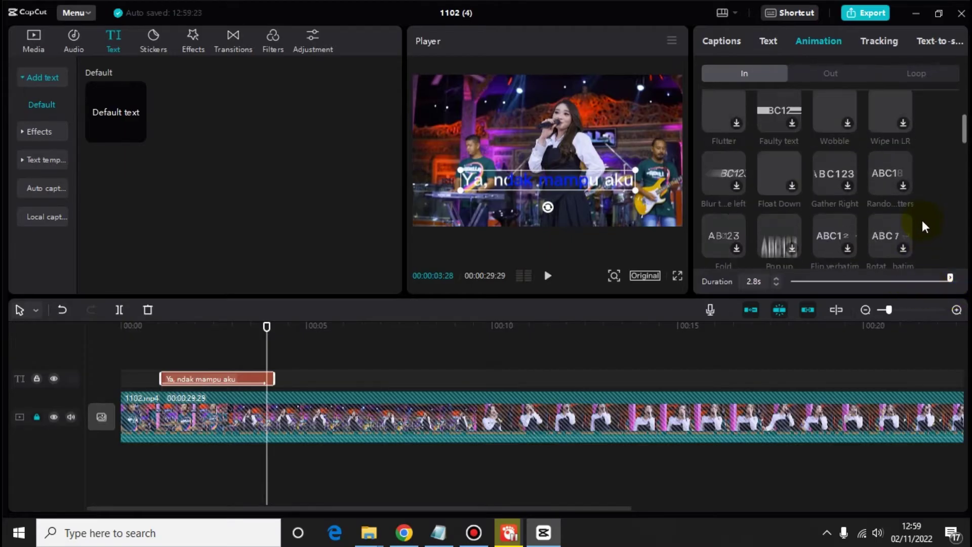
{"action": "left_click", "coordinate": [713, 128]}
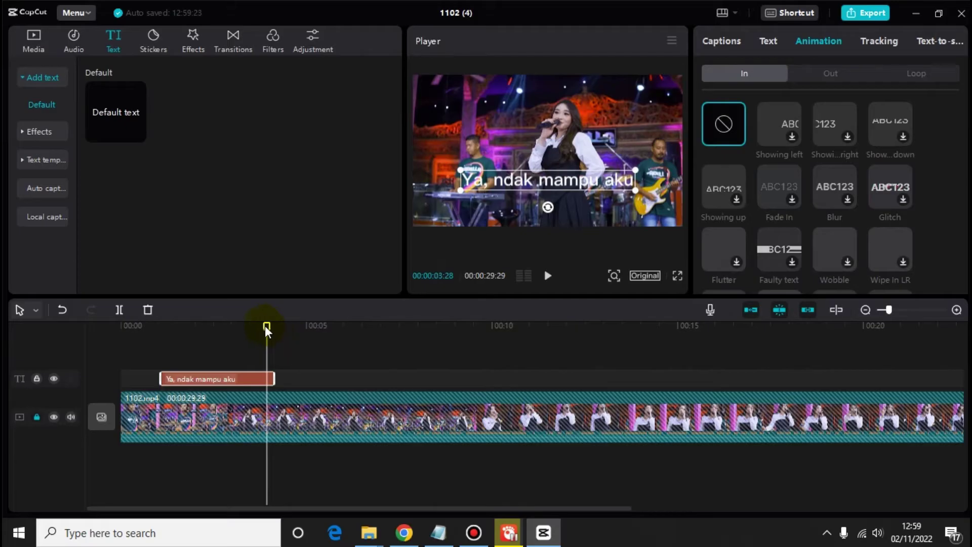
Play the sung line up to 00:00:04:13 and extend the end of the lyric clip to that point
{"action": "left_click_drag", "start_coordinate": [265, 326], "coordinate": [153, 329]}
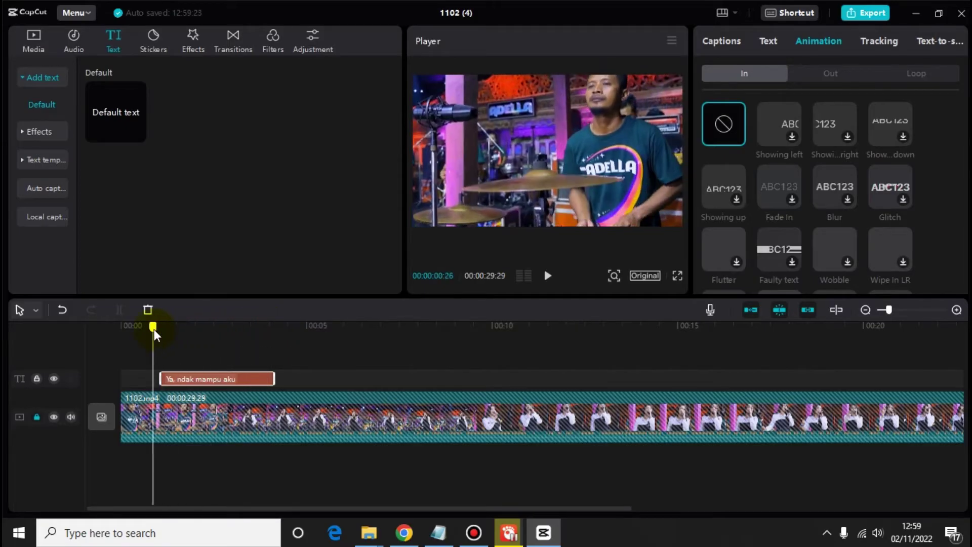
{"action": "left_click", "coordinate": [549, 277]}
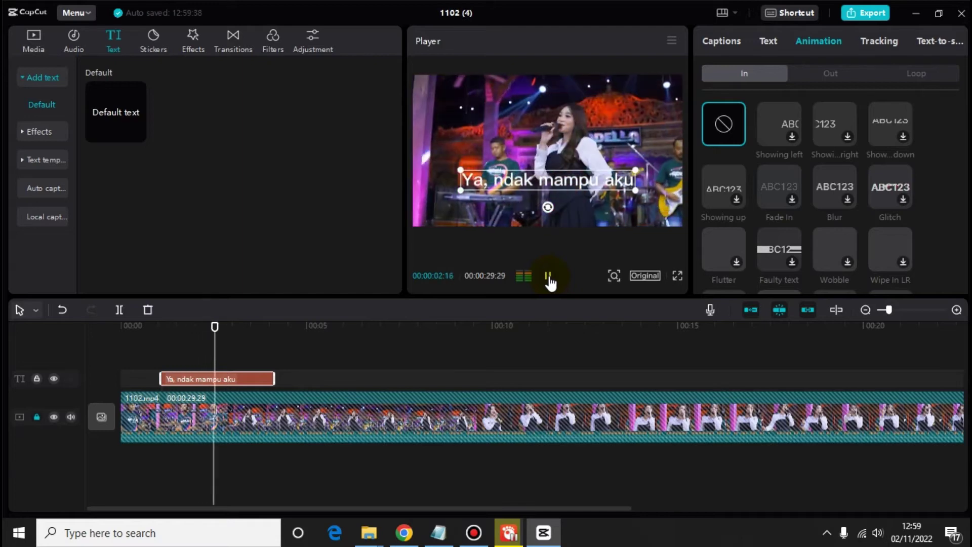
{"action": "left_click", "coordinate": [549, 277]}
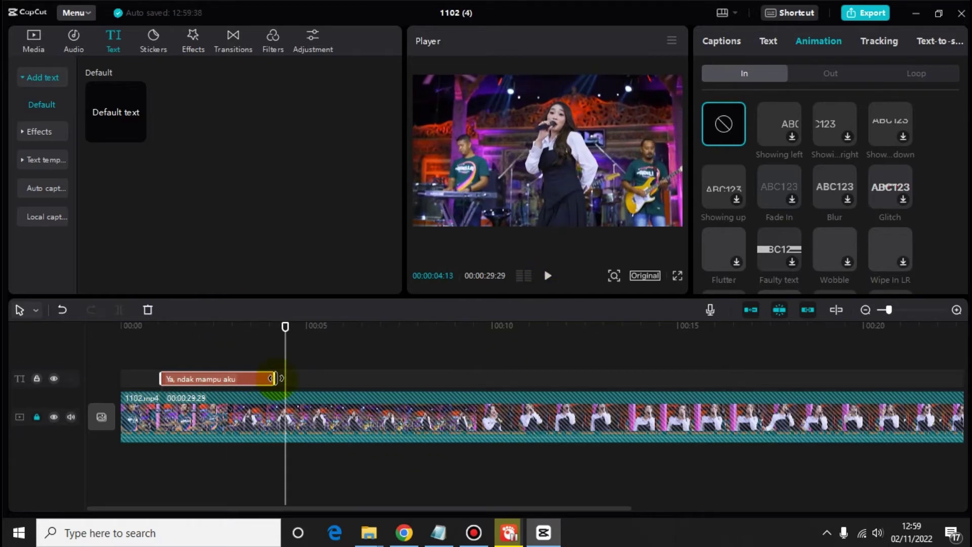
{"action": "left_click_drag", "start_coordinate": [270, 379], "coordinate": [283, 376]}
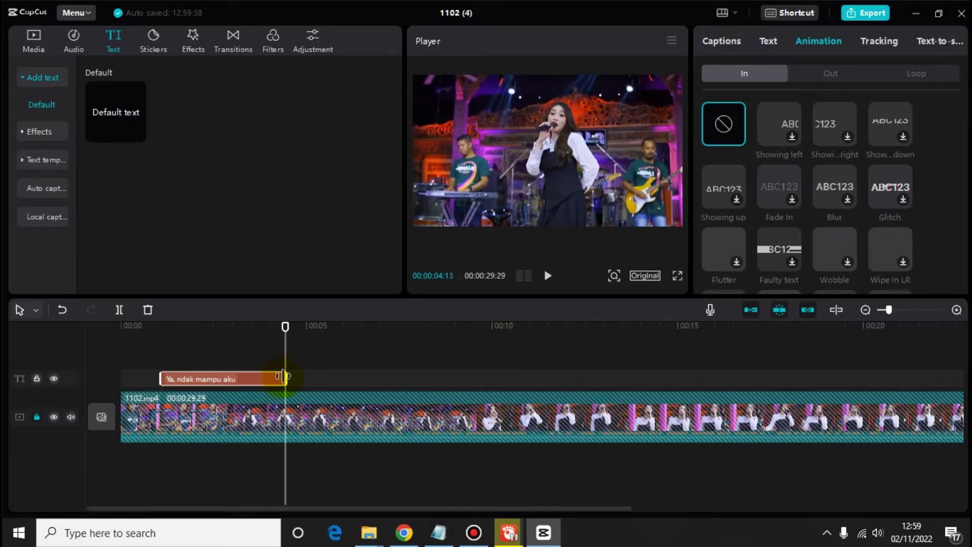
Show the lyric at 00:00:03:22 and enable a stroke on its text
{"action": "left_click_drag", "start_coordinate": [285, 329], "coordinate": [259, 331]}
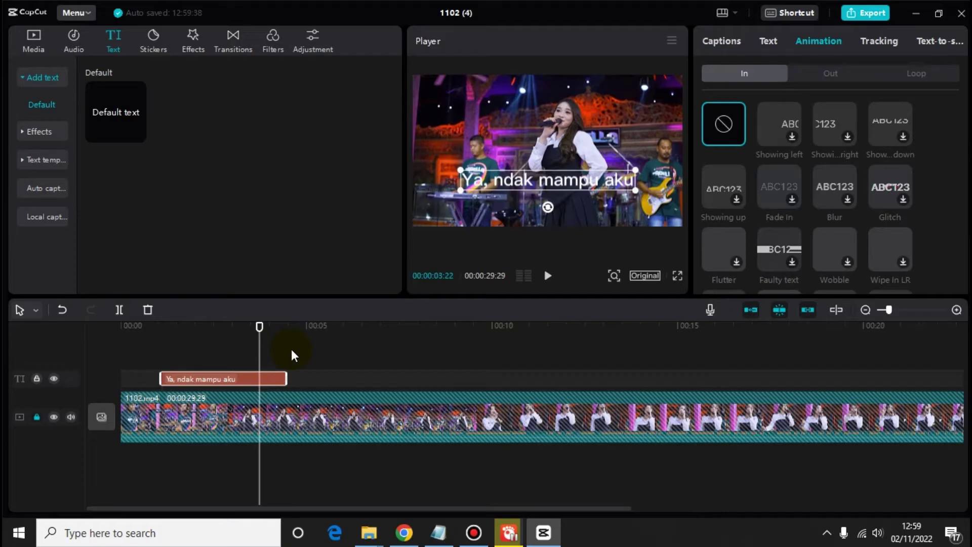
{"action": "left_click", "coordinate": [282, 379]}
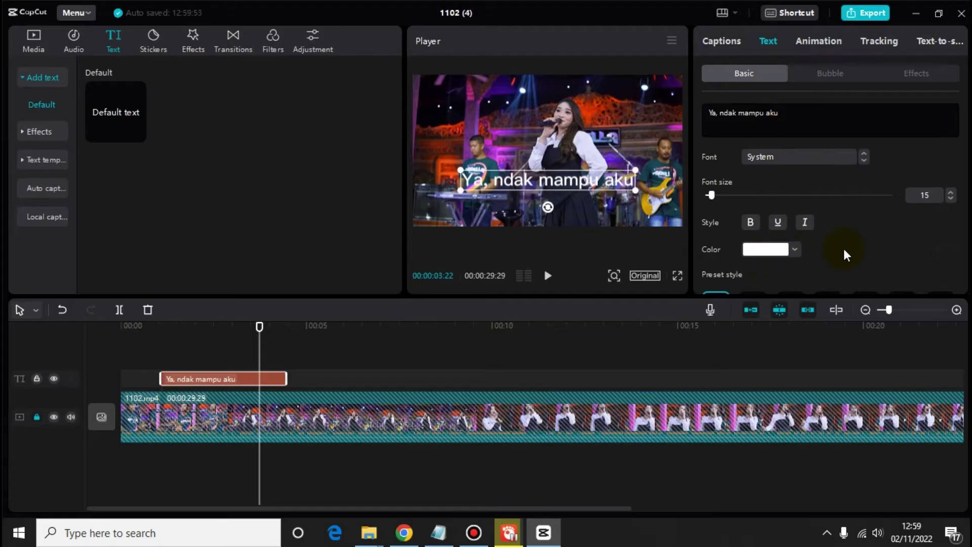
{"action": "scroll", "coordinate": [844, 249], "scroll_direction": "down", "scroll_amount": 8}
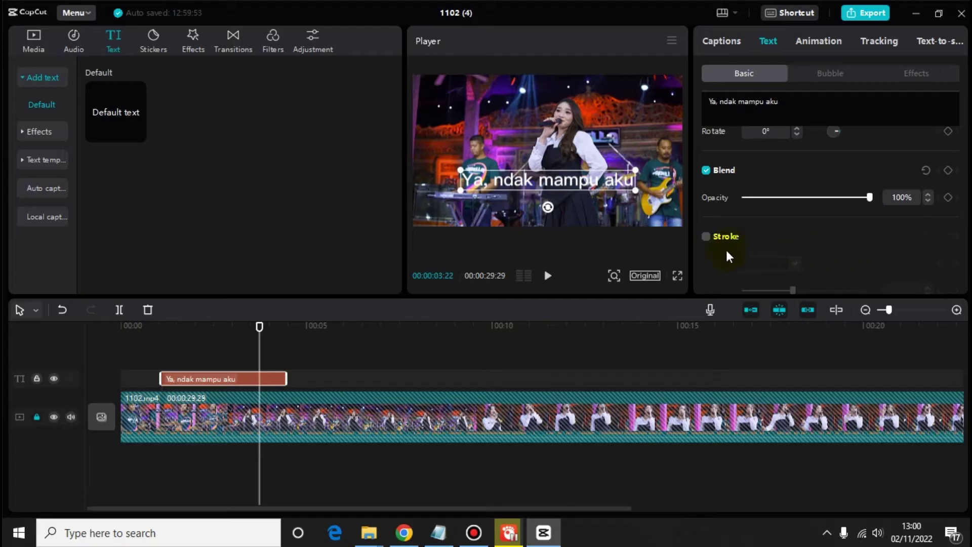
{"action": "left_click", "coordinate": [706, 237]}
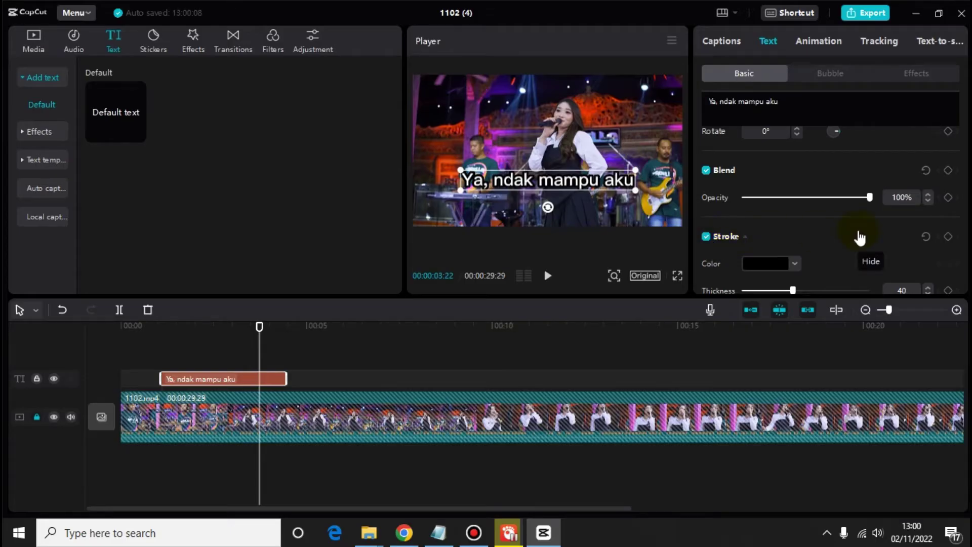
Set the lyric text's font to Serein, scale the text down and move it slightly lower in the frame
{"action": "scroll", "coordinate": [860, 237], "scroll_direction": "up", "scroll_amount": 3}
{"action": "scroll", "coordinate": [860, 237], "scroll_direction": "up", "scroll_amount": 5}
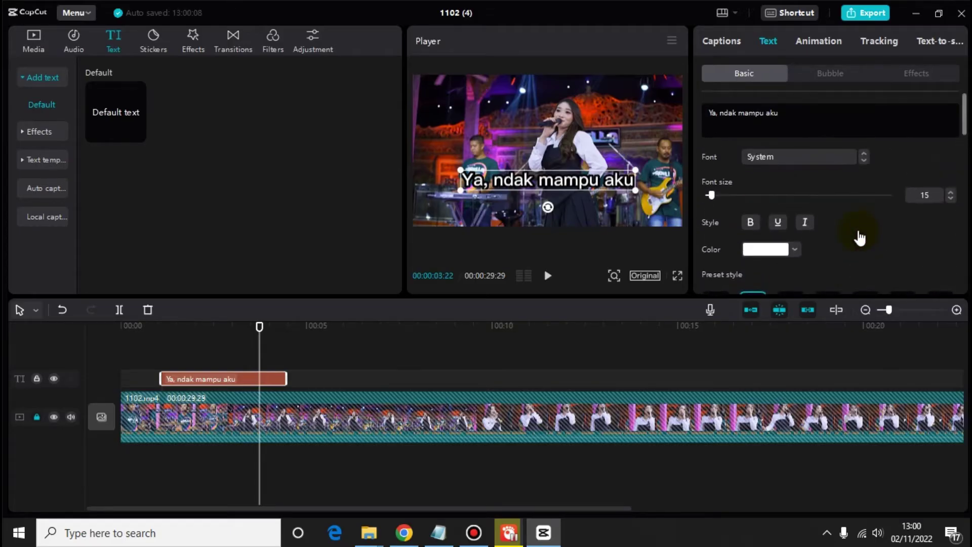
{"action": "left_click", "coordinate": [829, 155]}
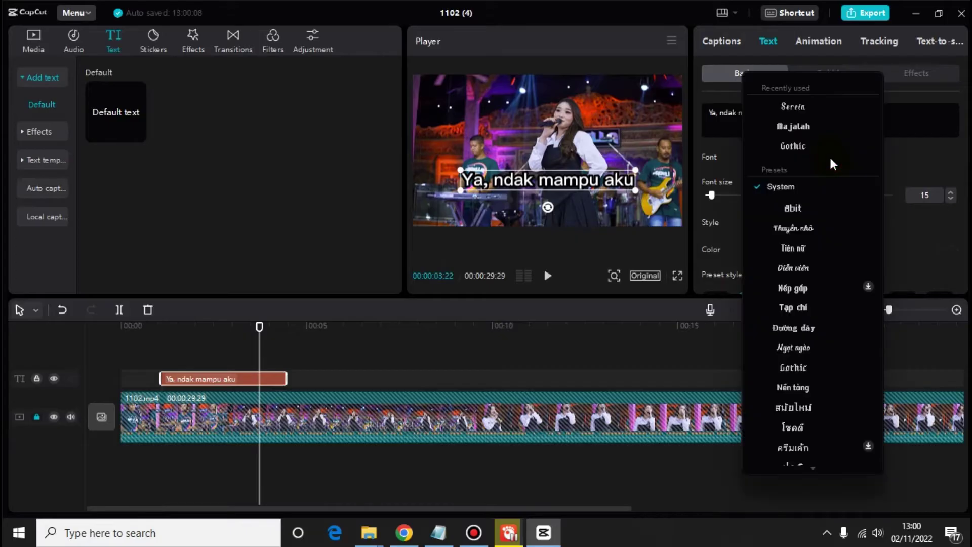
{"action": "left_click", "coordinate": [813, 111]}
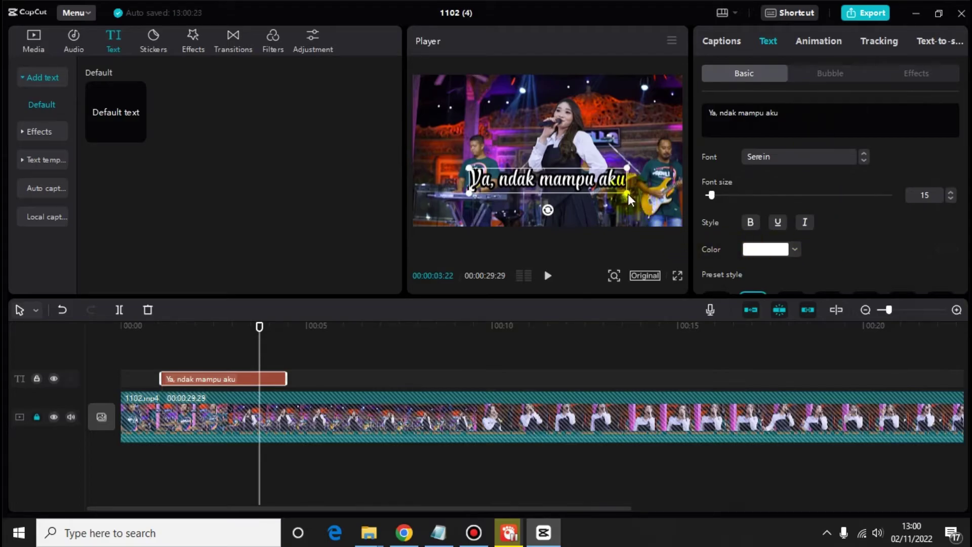
{"action": "left_click_drag", "start_coordinate": [628, 194], "coordinate": [609, 187]}
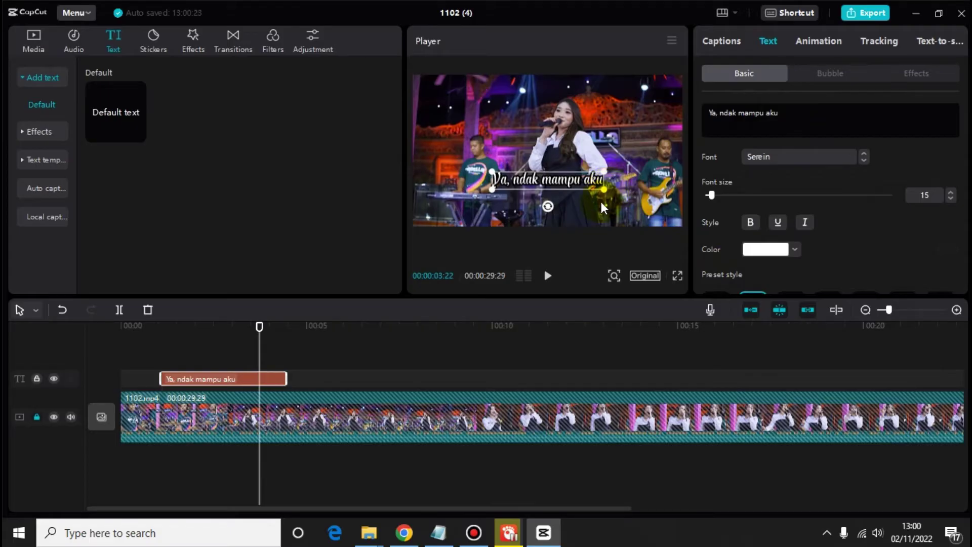
{"action": "left_click_drag", "start_coordinate": [572, 182], "coordinate": [571, 189]}
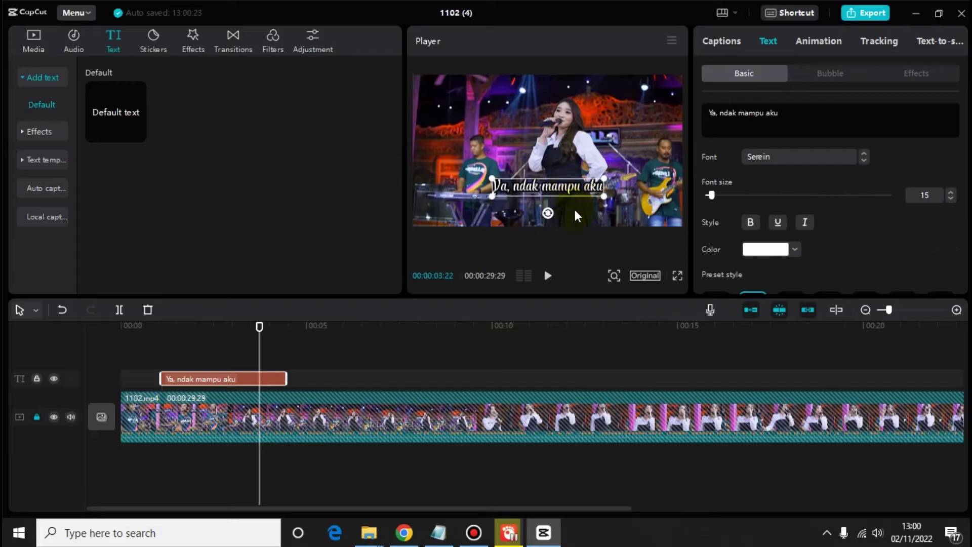
Play the video from 00:00:00:24 to 00:00:07:13 to check the first lyric and hear the following sung line
{"action": "left_click_drag", "start_coordinate": [259, 328], "coordinate": [151, 330]}
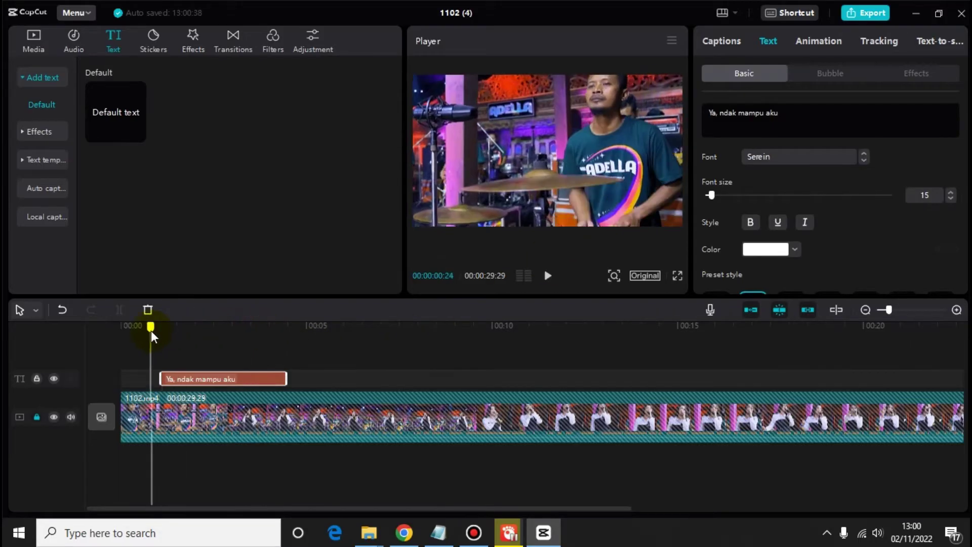
{"action": "left_click", "coordinate": [548, 276]}
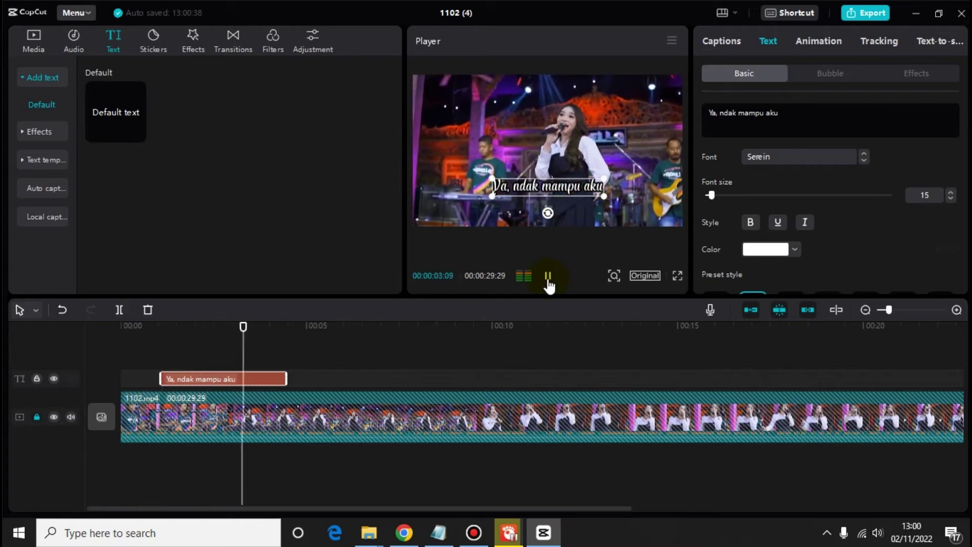
{"action": "left_click", "coordinate": [549, 279]}
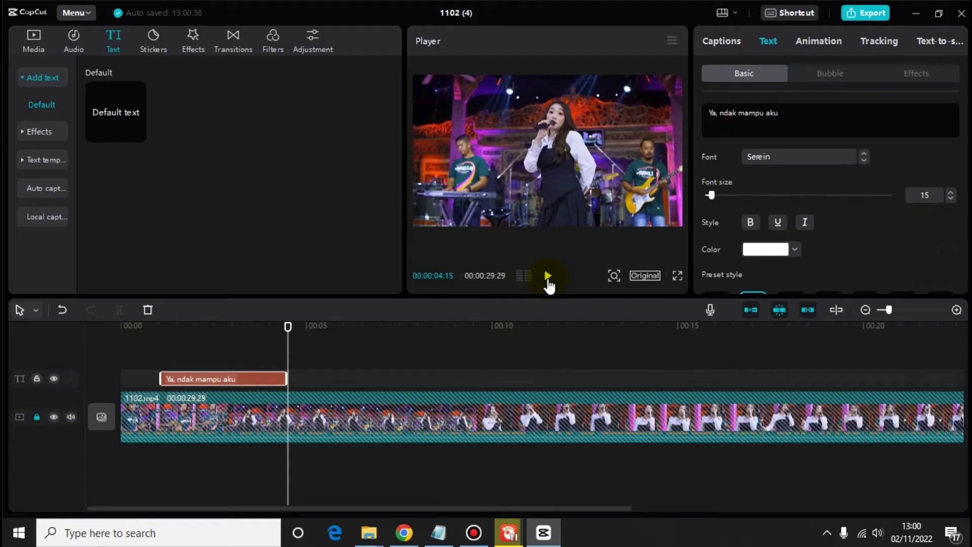
{"action": "left_click", "coordinate": [548, 277]}
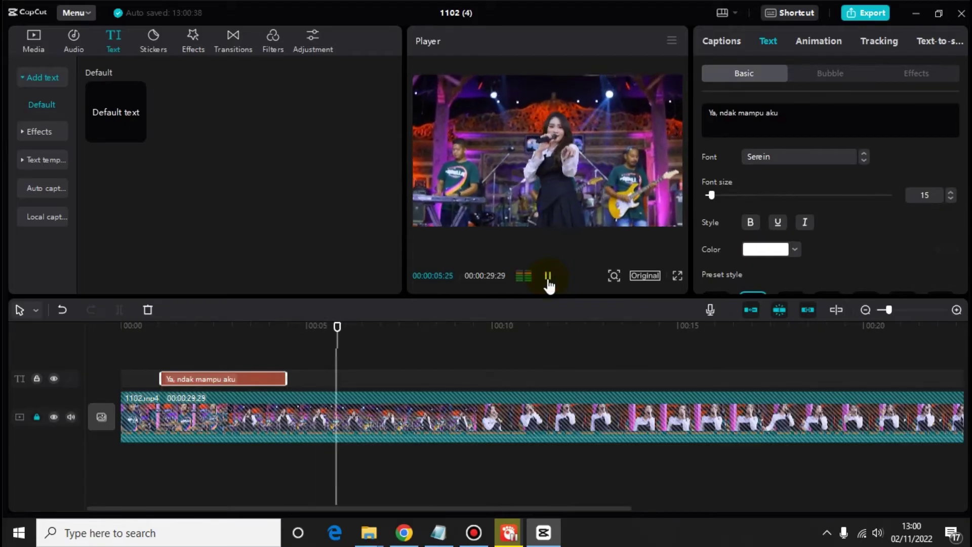
{"action": "left_click", "coordinate": [548, 278]}
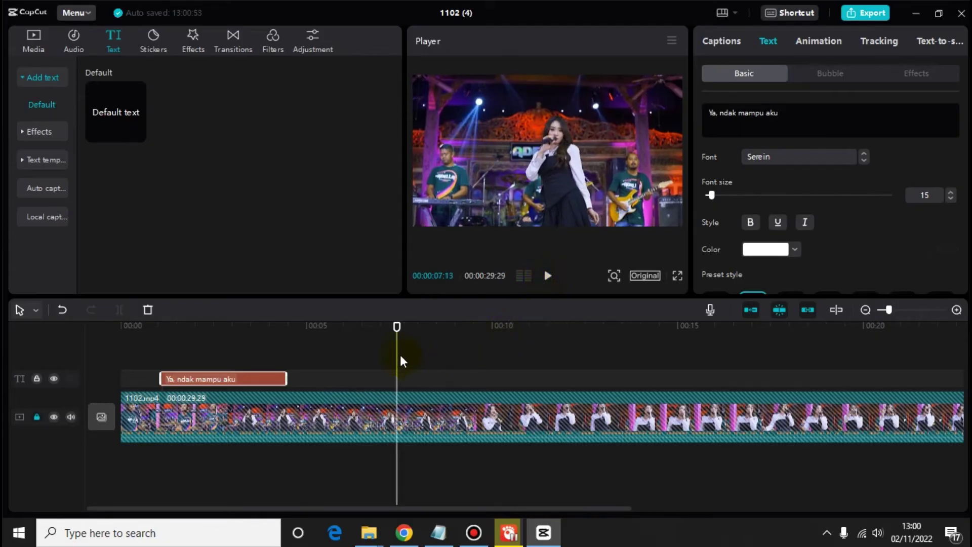
Switch to Notepad, copy the lyric line "Dudu spec idamanmu" and return to CapCut
{"action": "left_click", "coordinate": [438, 533]}
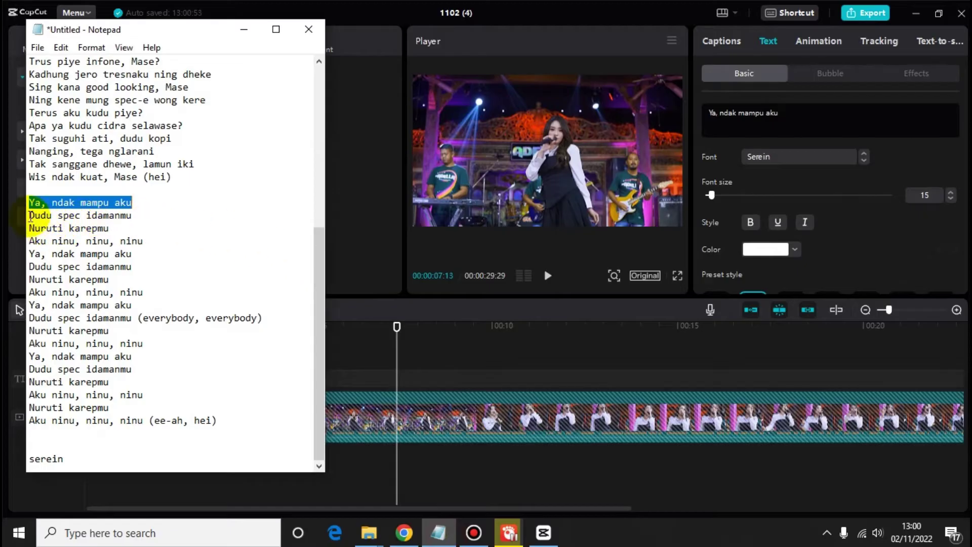
{"action": "left_click_drag", "start_coordinate": [29, 215], "coordinate": [129, 215]}
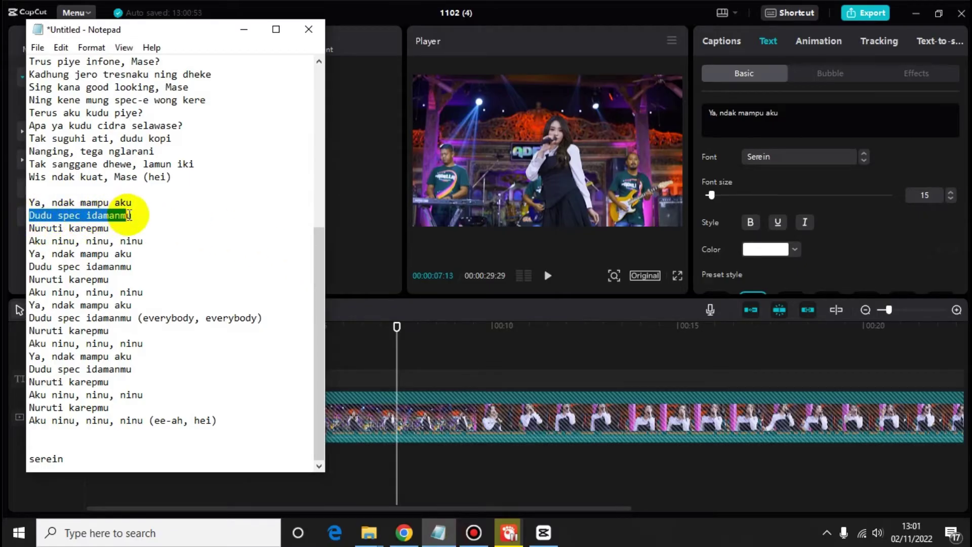
{"action": "right_click", "coordinate": [126, 215]}
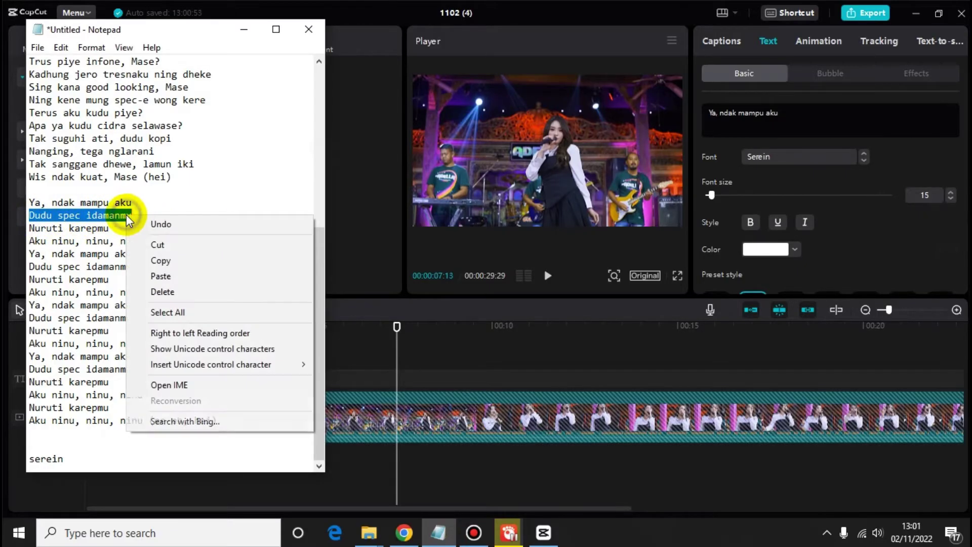
{"action": "left_click", "coordinate": [165, 260]}
{"action": "left_click", "coordinate": [248, 30]}
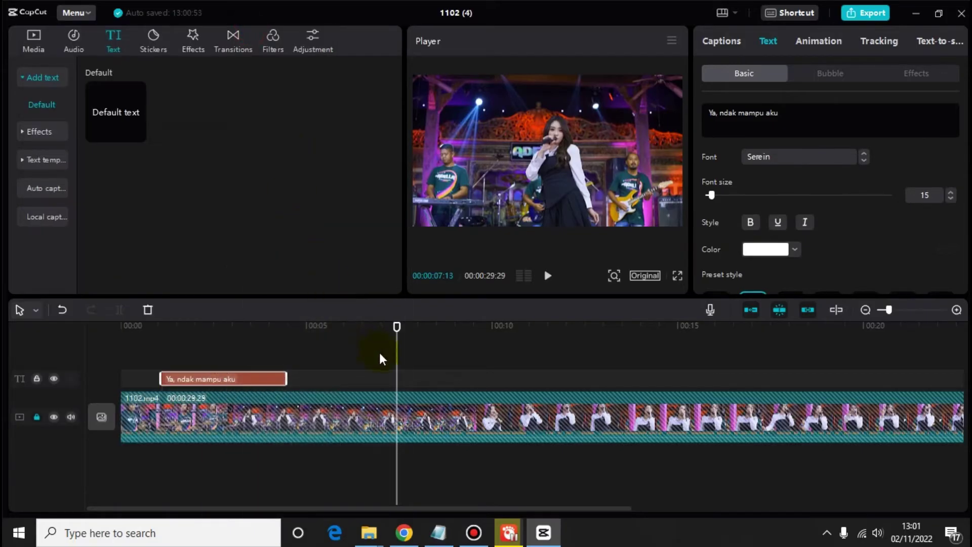
Paste a copy of the "Ya, ndak mampu aku" clip at 00:00:02:09 and lock the original clip's track
{"action": "left_click_drag", "start_coordinate": [398, 329], "coordinate": [165, 330]}
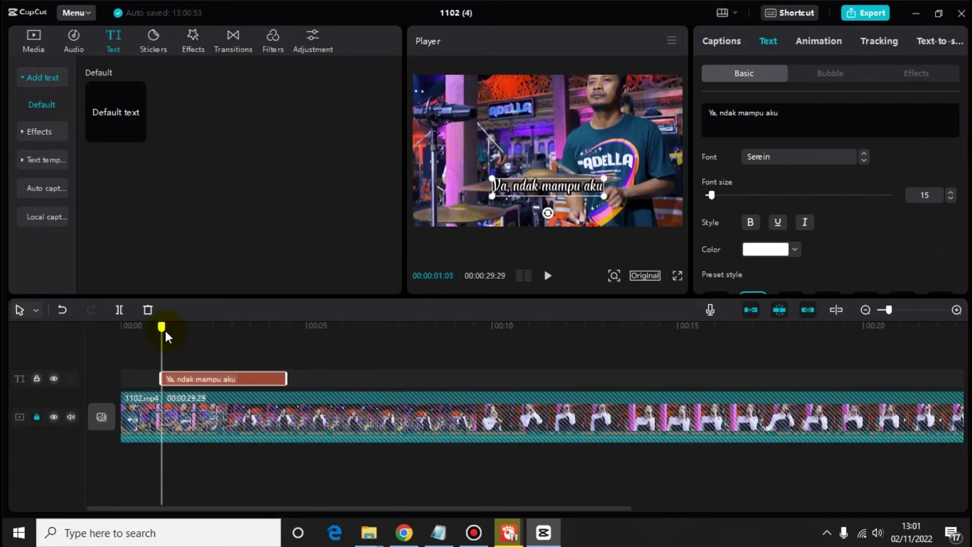
{"action": "right_click", "coordinate": [211, 379]}
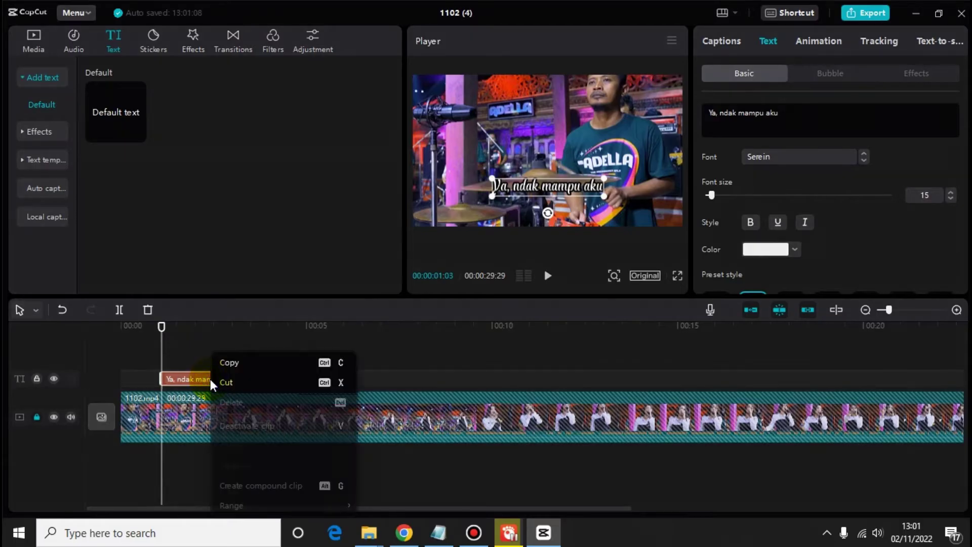
{"action": "left_click", "coordinate": [229, 362]}
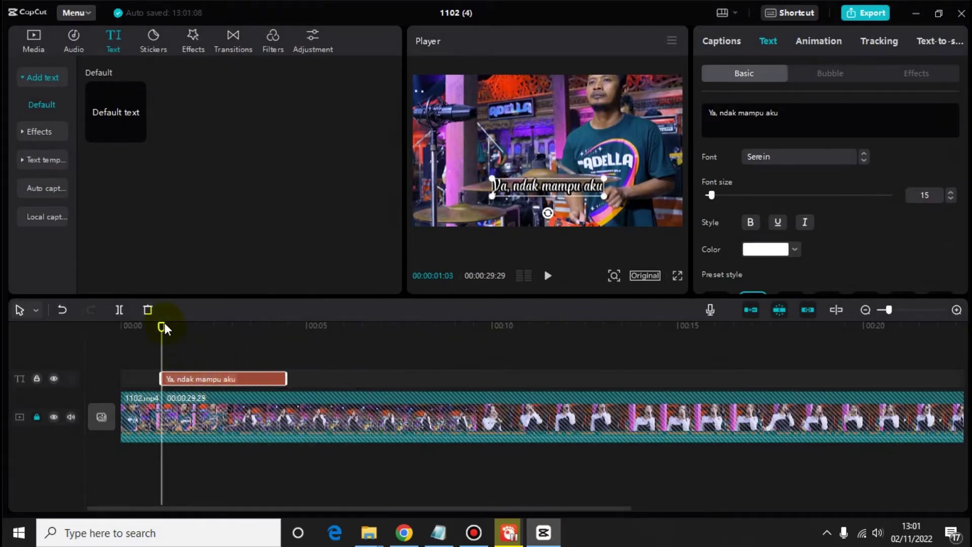
{"action": "left_click_drag", "start_coordinate": [165, 325], "coordinate": [207, 330]}
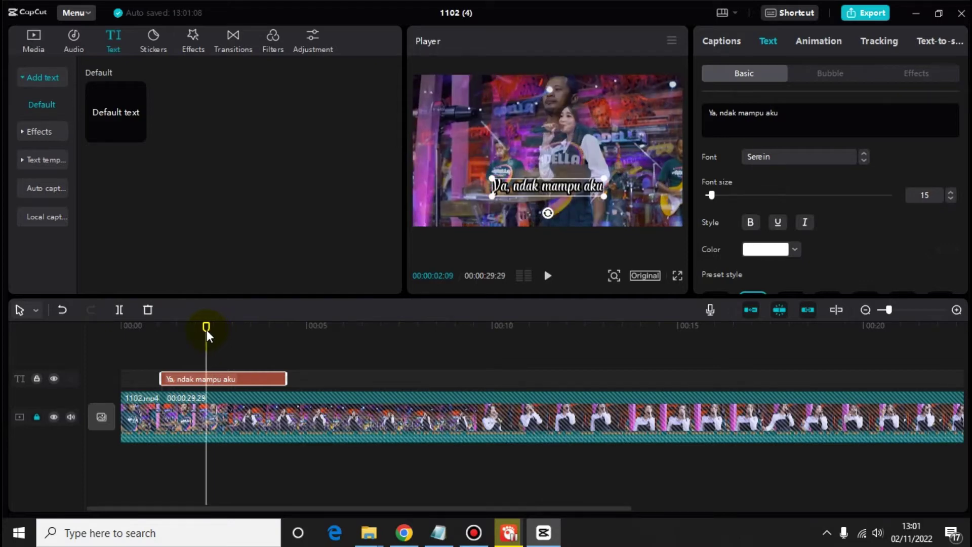
{"action": "key", "text": "ctrl+v"}
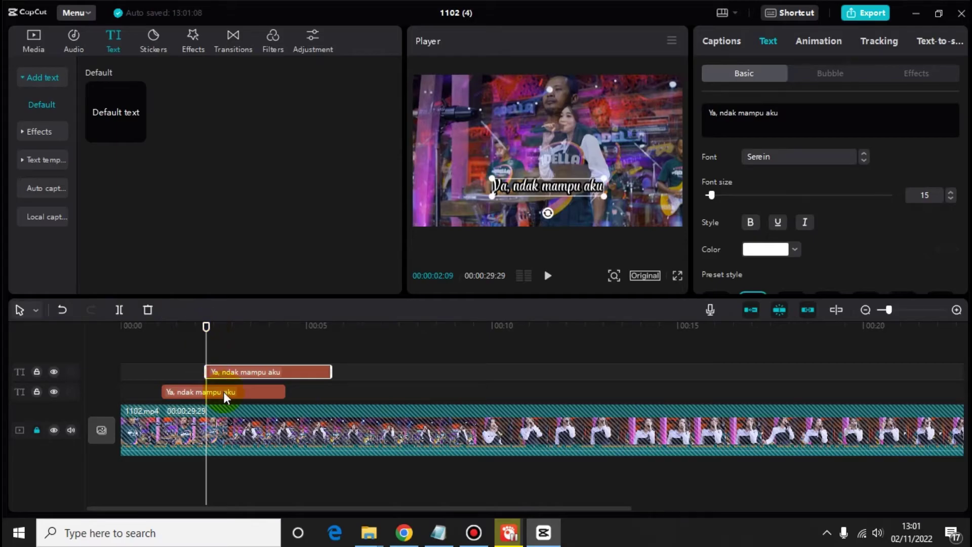
{"action": "left_click", "coordinate": [37, 392]}
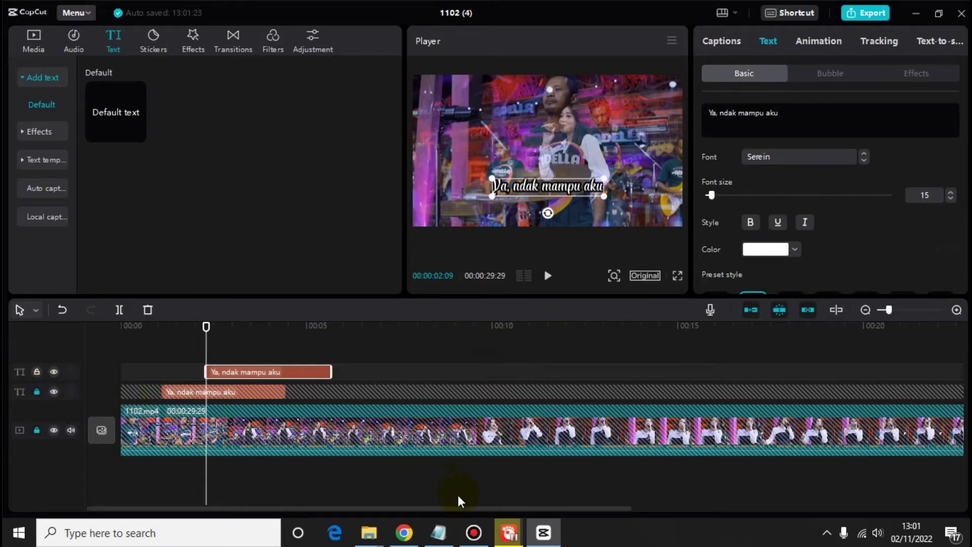
Replace the duplicated clip's text with the line "Dudu spec idamanmu" copied from the Notepad lyrics
{"action": "left_click", "coordinate": [446, 532]}
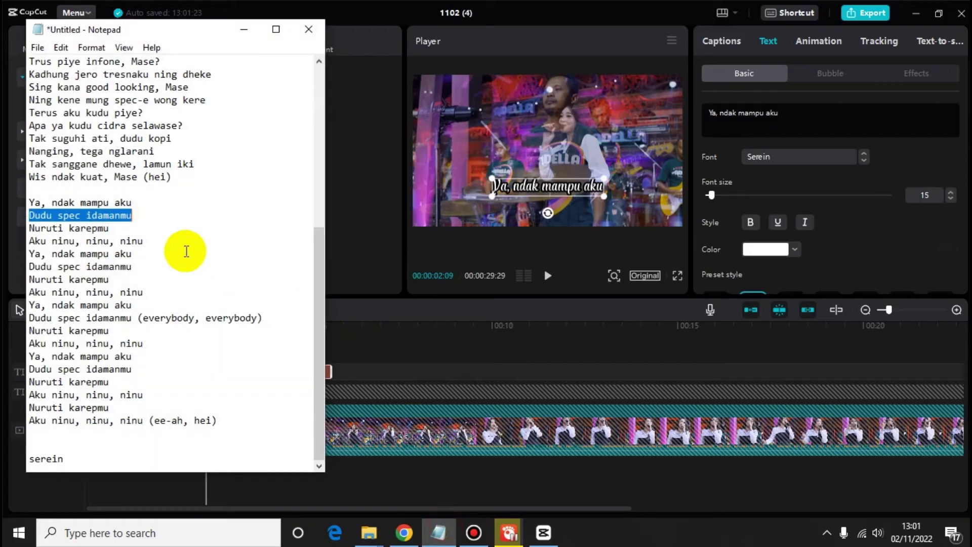
{"action": "right_click", "coordinate": [126, 218]}
{"action": "left_click", "coordinate": [156, 264]}
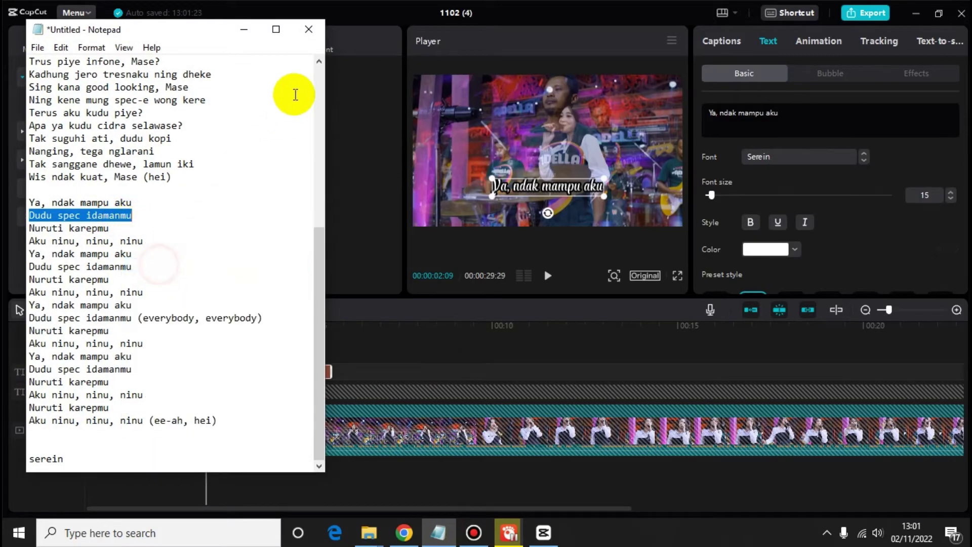
{"action": "left_click", "coordinate": [244, 29]}
{"action": "left_click", "coordinate": [226, 372]}
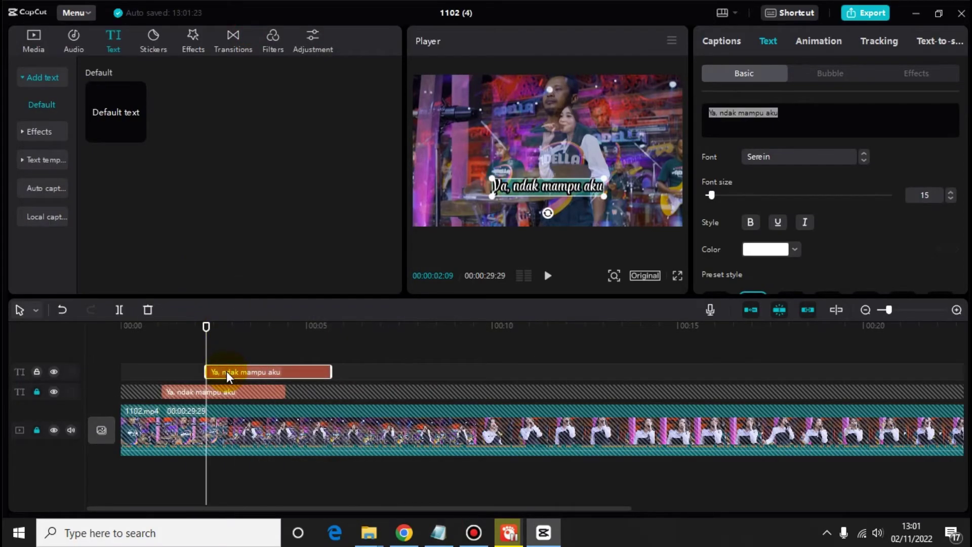
{"action": "key", "text": "ctrl+v"}
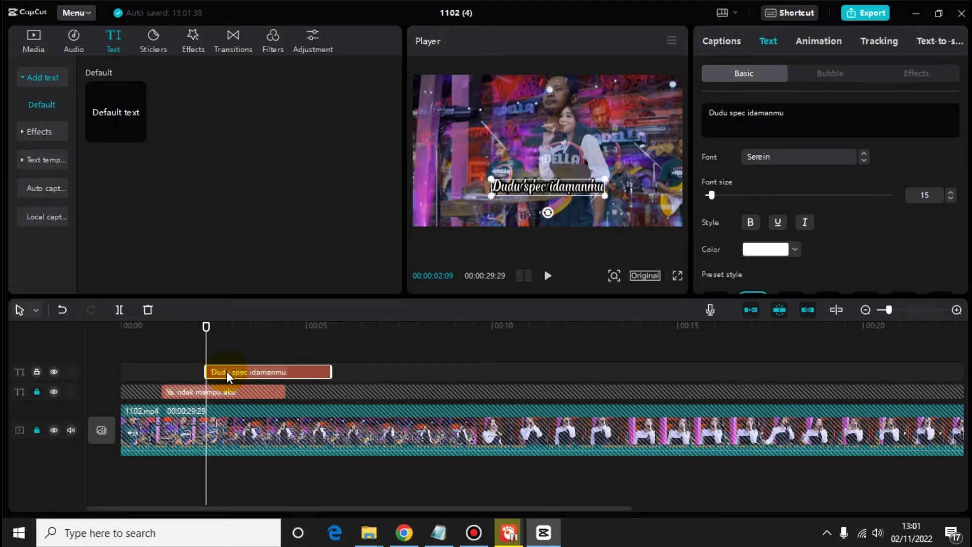
Position the "Dudu spec idamanmu" text directly below the first lyric line in the frame
{"action": "left_click", "coordinate": [563, 160]}
{"action": "left_click", "coordinate": [558, 183]}
{"action": "left_click_drag", "start_coordinate": [557, 183], "coordinate": [556, 202]}
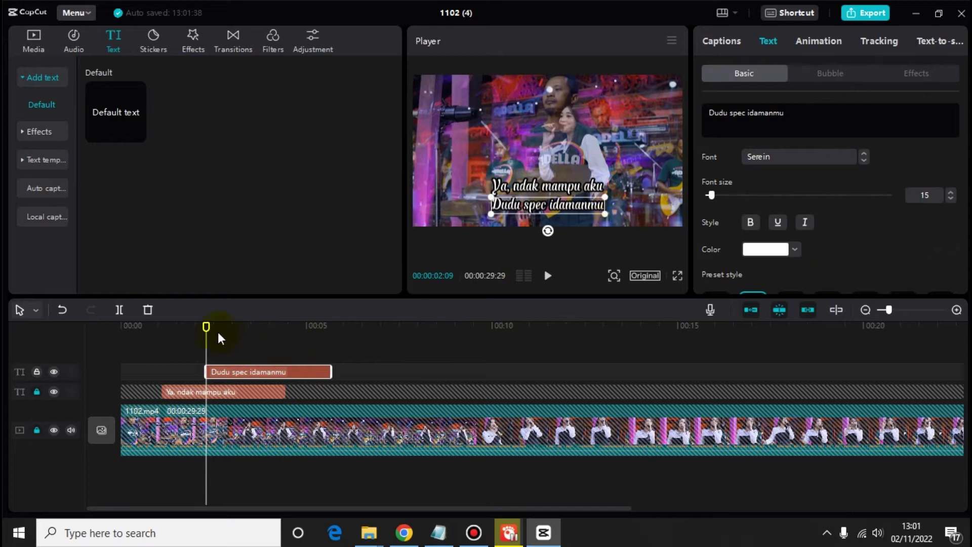
Play the video from the start to 00:00:07:19 and extend the end of the "Dudu spec idamanmu" clip to that point
{"action": "left_click_drag", "start_coordinate": [208, 327], "coordinate": [74, 342]}
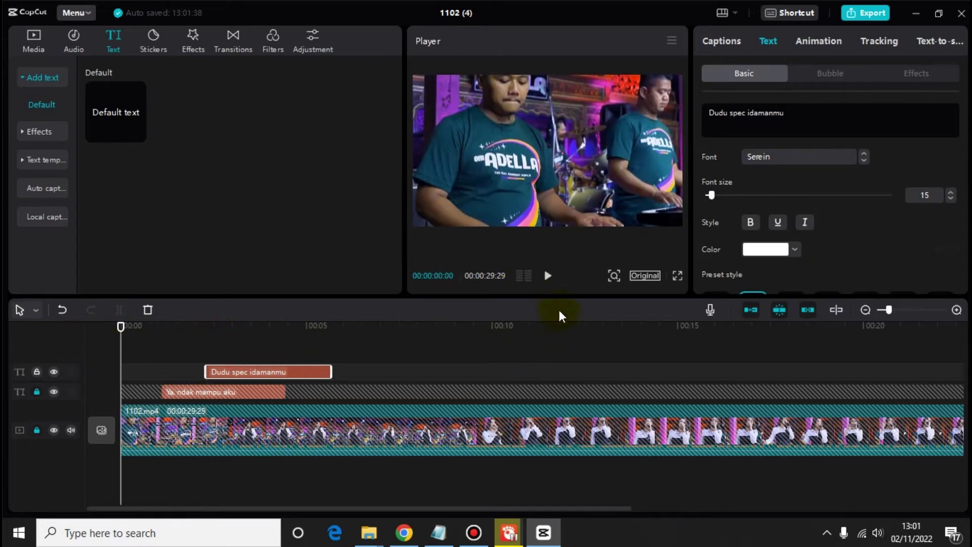
{"action": "left_click", "coordinate": [549, 277]}
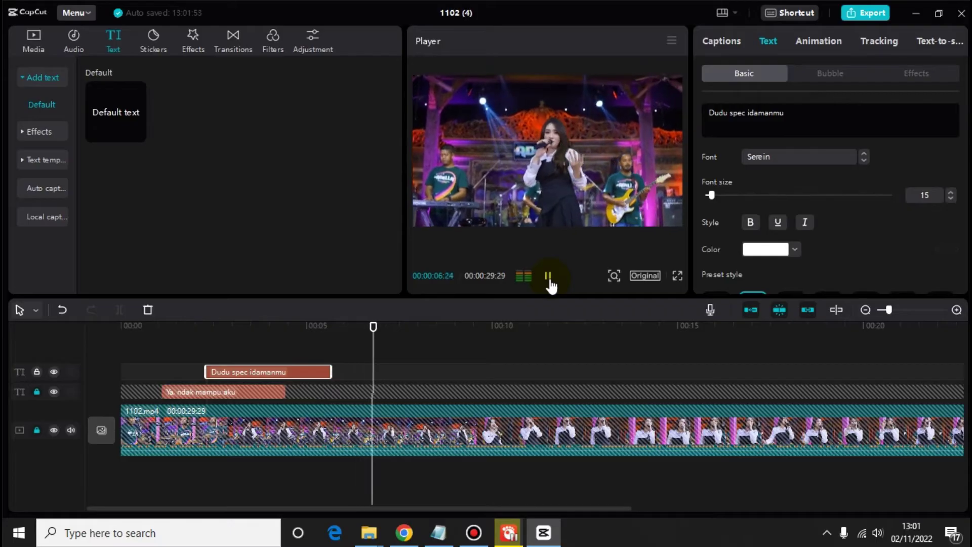
{"action": "left_click", "coordinate": [550, 284]}
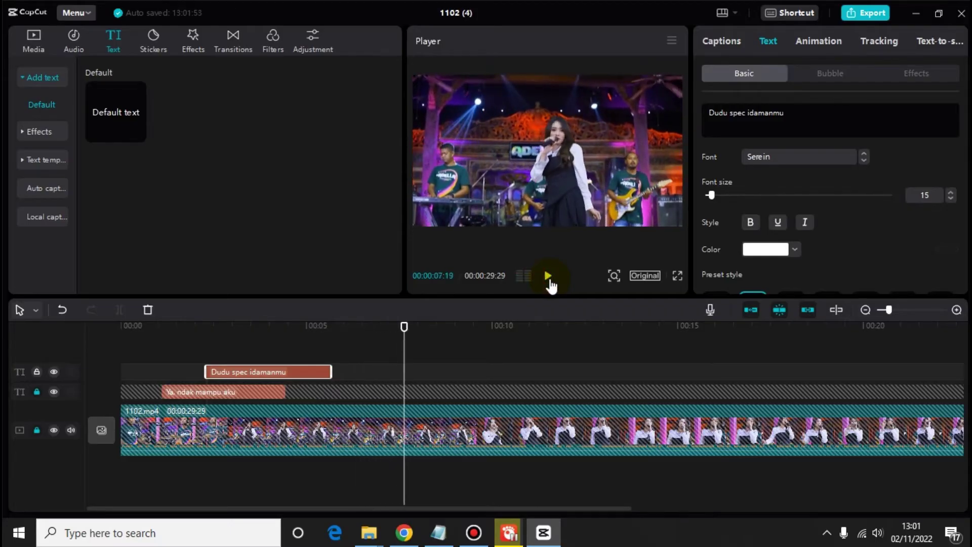
{"action": "left_click_drag", "start_coordinate": [332, 372], "coordinate": [402, 373]}
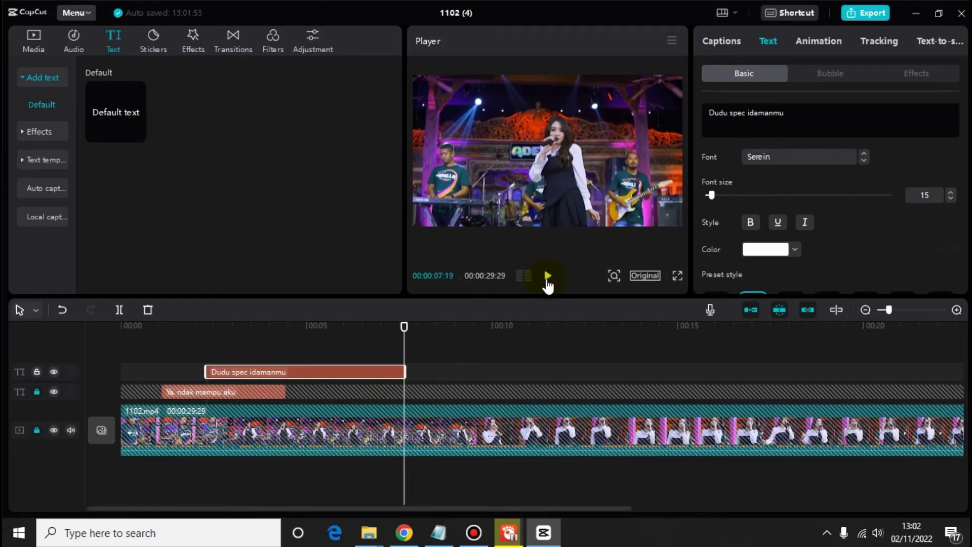
Play the next sung line up to 00:00:11:07 and place the playhead at 00:00:09:11
{"action": "left_click", "coordinate": [547, 276]}
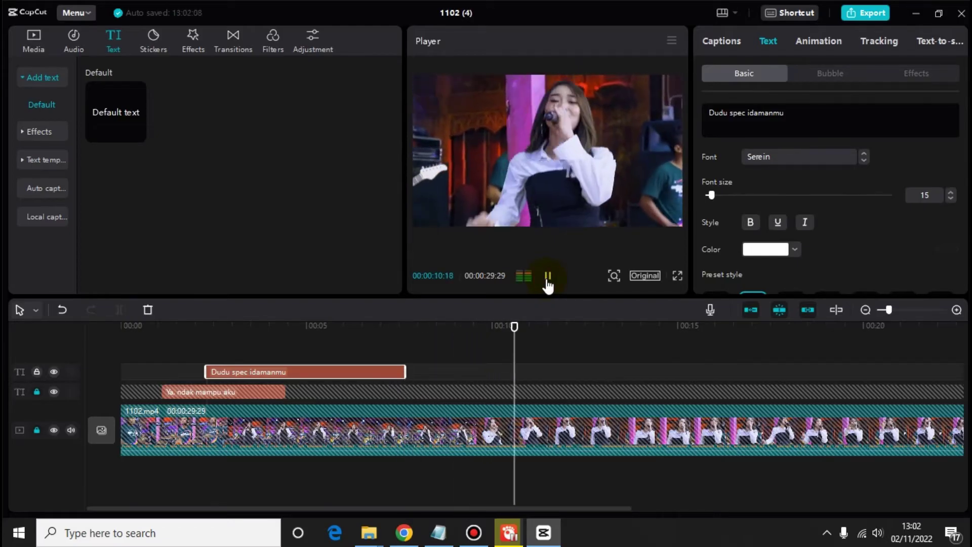
{"action": "left_click", "coordinate": [547, 276]}
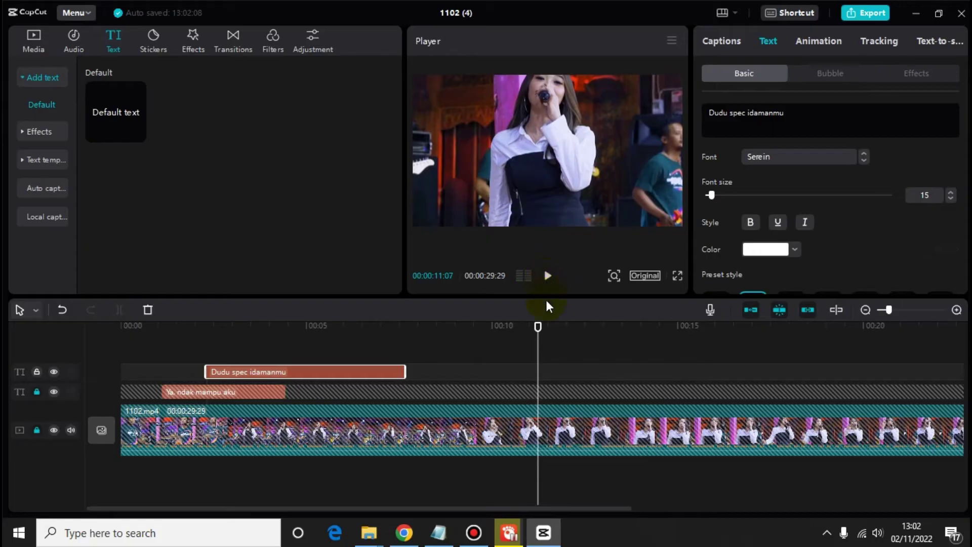
{"action": "left_click_drag", "start_coordinate": [539, 327], "coordinate": [469, 327]}
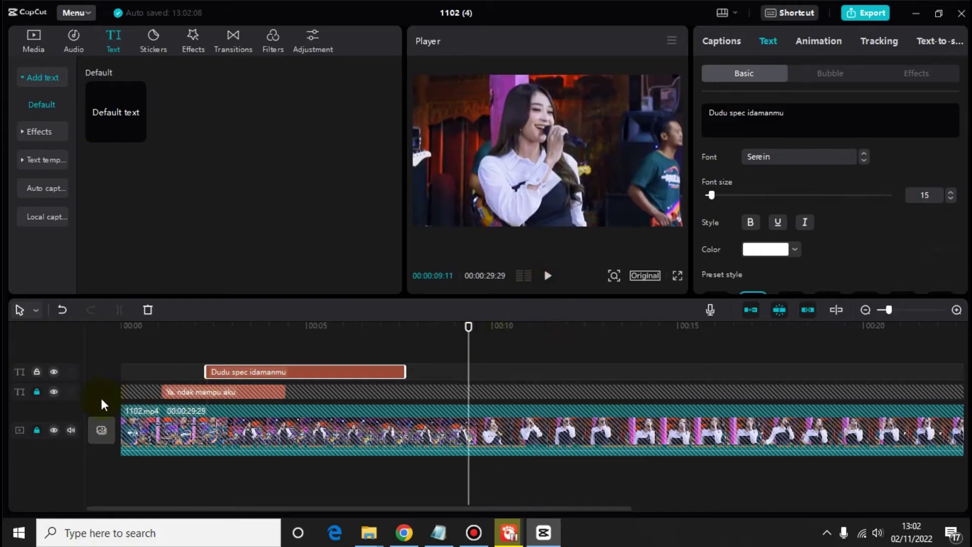
Lock the "Dudu spec idamanmu" track, unlock the track below it, and paste a copy of the "Ya, ndak mampu aku" clip at 00:00:04:13
{"action": "left_click", "coordinate": [36, 371]}
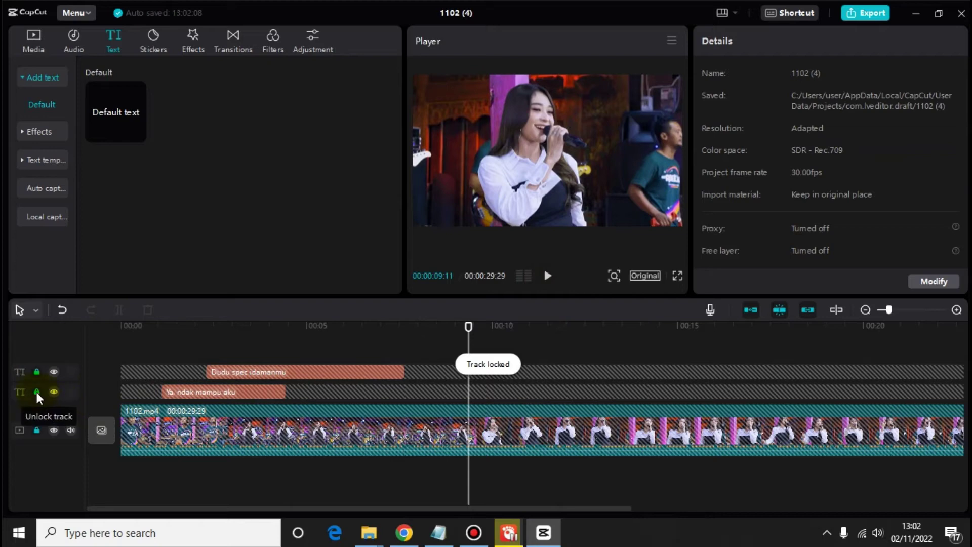
{"action": "left_click", "coordinate": [37, 392]}
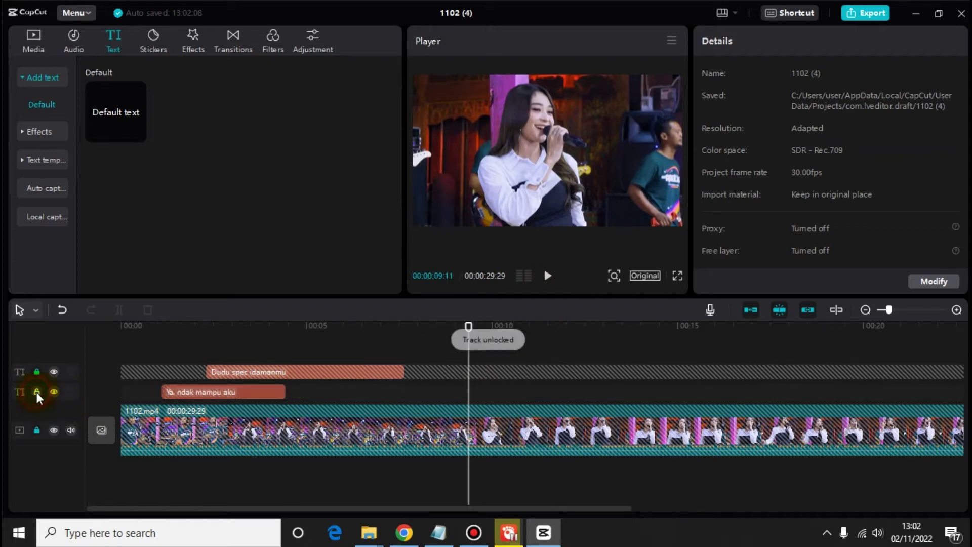
{"action": "left_click", "coordinate": [197, 393]}
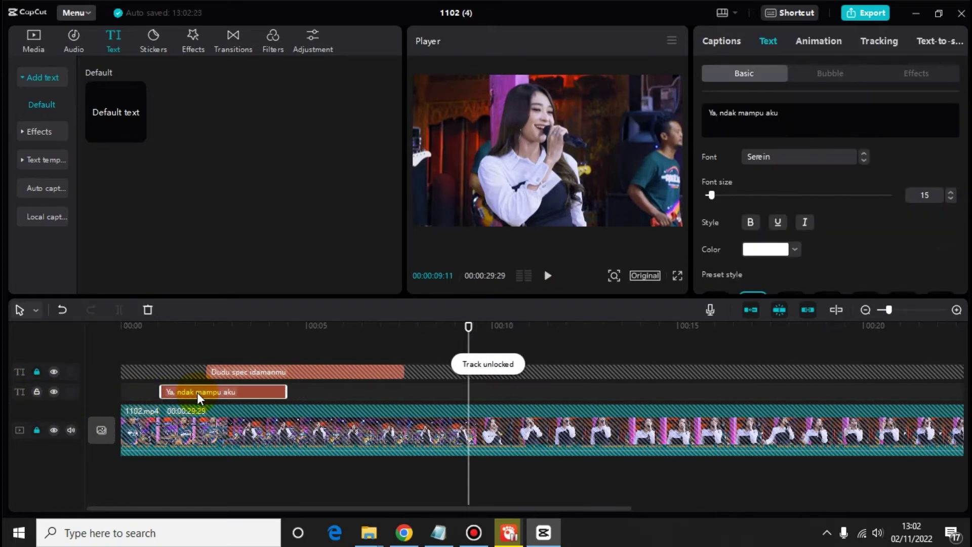
{"action": "right_click", "coordinate": [197, 393]}
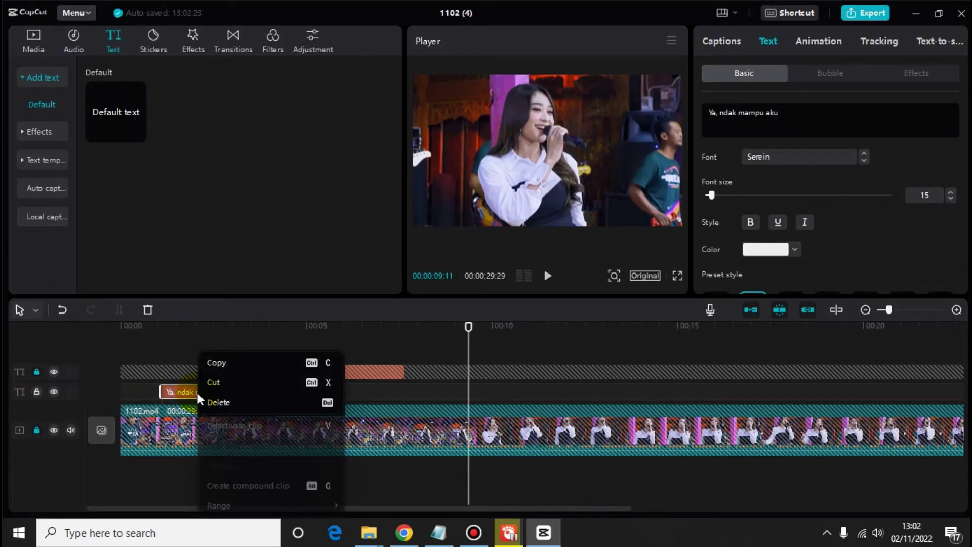
{"action": "left_click", "coordinate": [210, 362]}
{"action": "left_click_drag", "start_coordinate": [469, 328], "coordinate": [289, 342]}
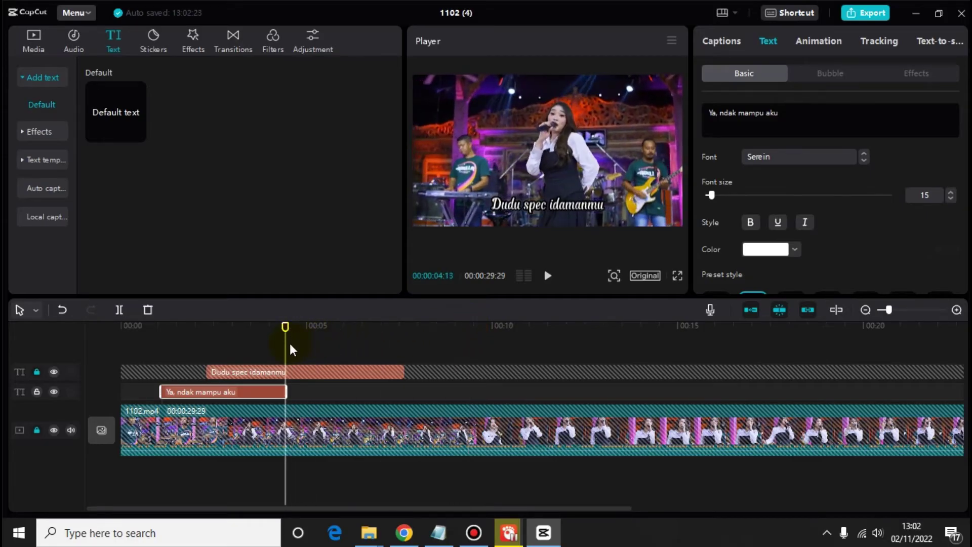
{"action": "key", "text": "ctrl+v"}
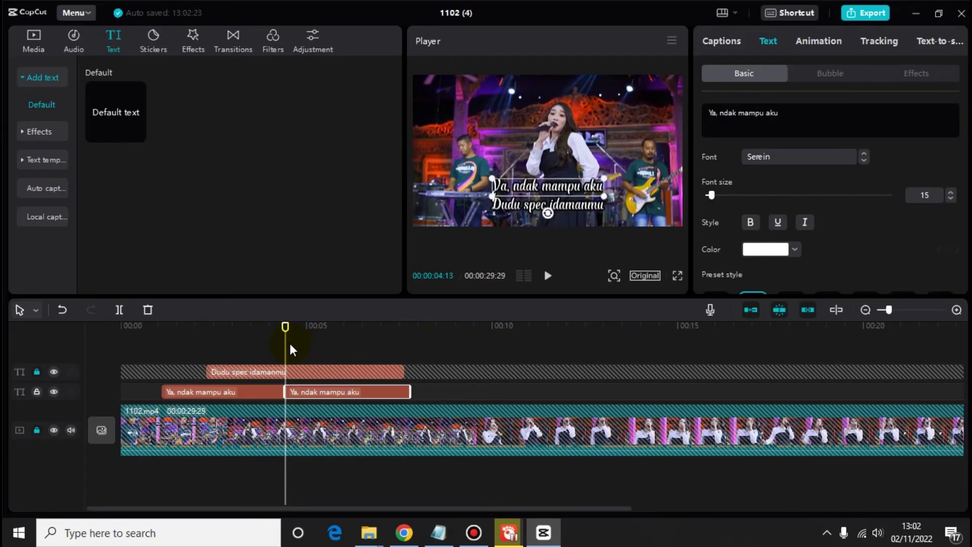
Replace the duplicated "Ya, ndak mampu aku" clip's text with the line "Nuruti karepmu" copied from the Notepad lyrics
{"action": "left_click", "coordinate": [438, 531]}
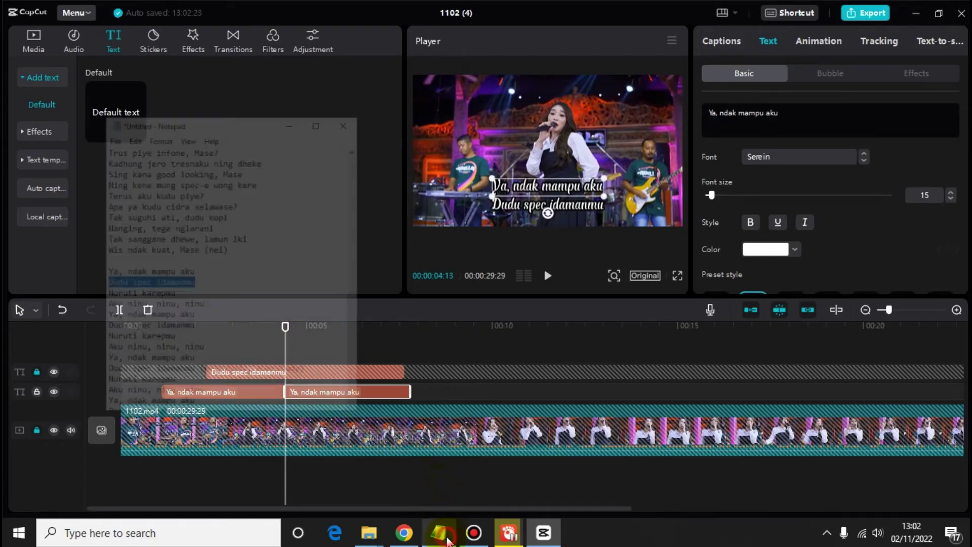
{"action": "left_click_drag", "start_coordinate": [31, 229], "coordinate": [124, 230]}
{"action": "right_click", "coordinate": [121, 228]}
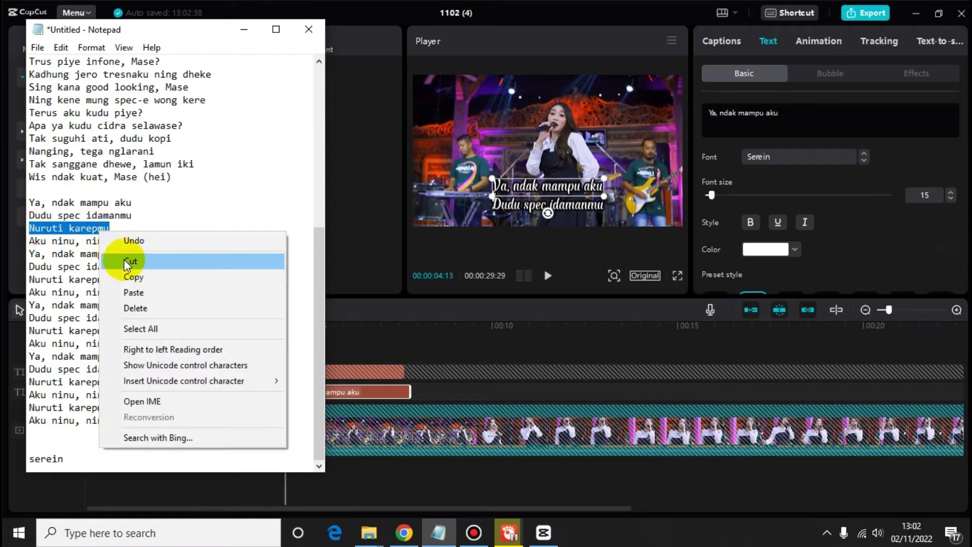
{"action": "left_click", "coordinate": [135, 278]}
{"action": "left_click", "coordinate": [423, 343]}
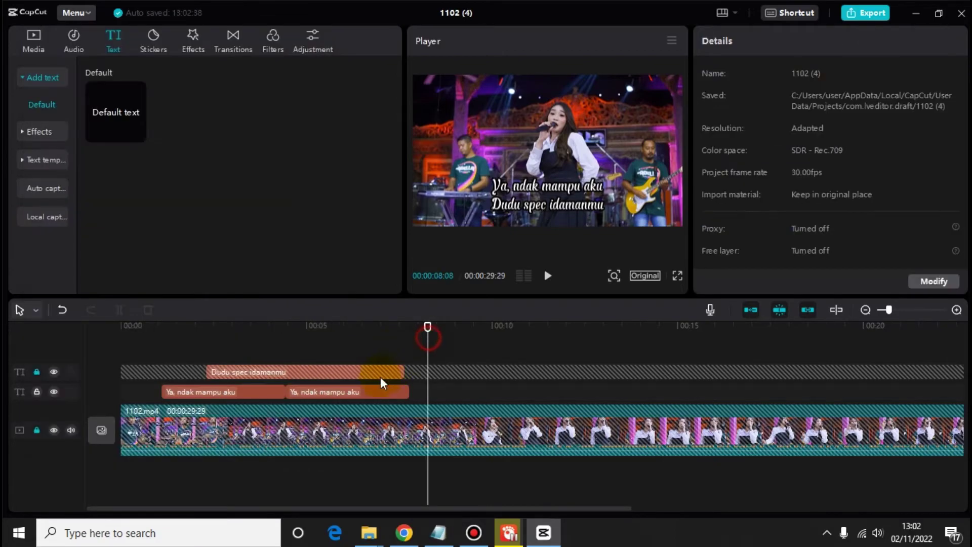
{"action": "left_click", "coordinate": [364, 393]}
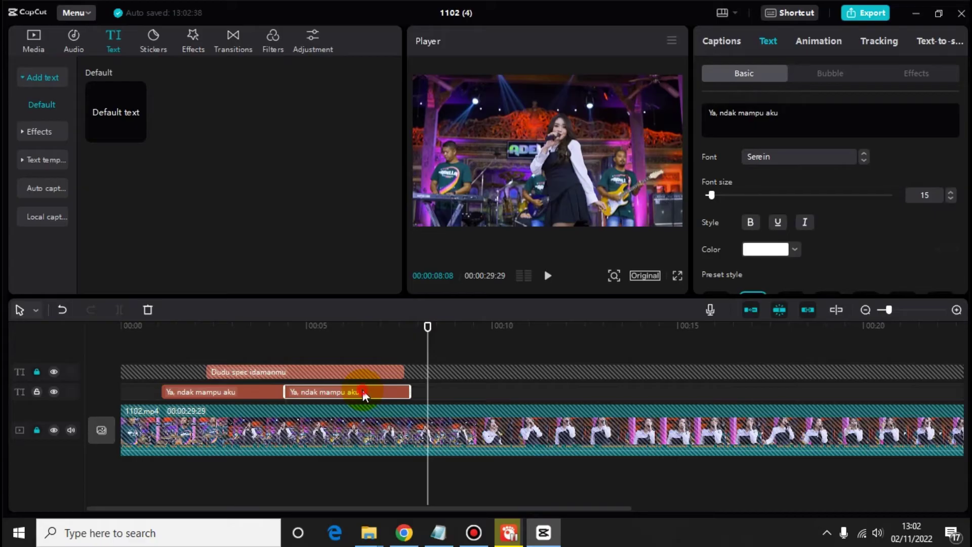
{"action": "left_click_drag", "start_coordinate": [427, 350], "coordinate": [365, 358]}
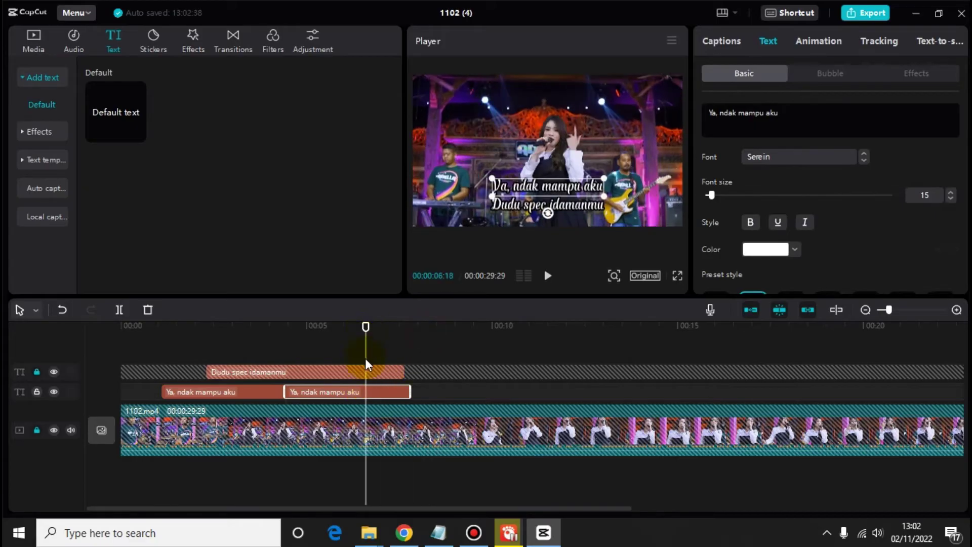
{"action": "left_click", "coordinate": [369, 389]}
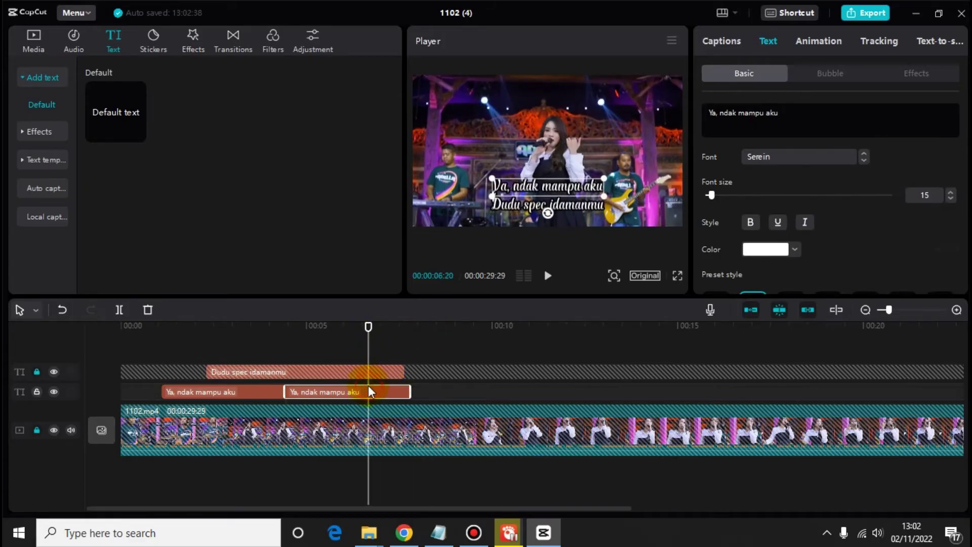
{"action": "double_click", "coordinate": [338, 396]}
{"action": "key", "text": "ctrl+v"}
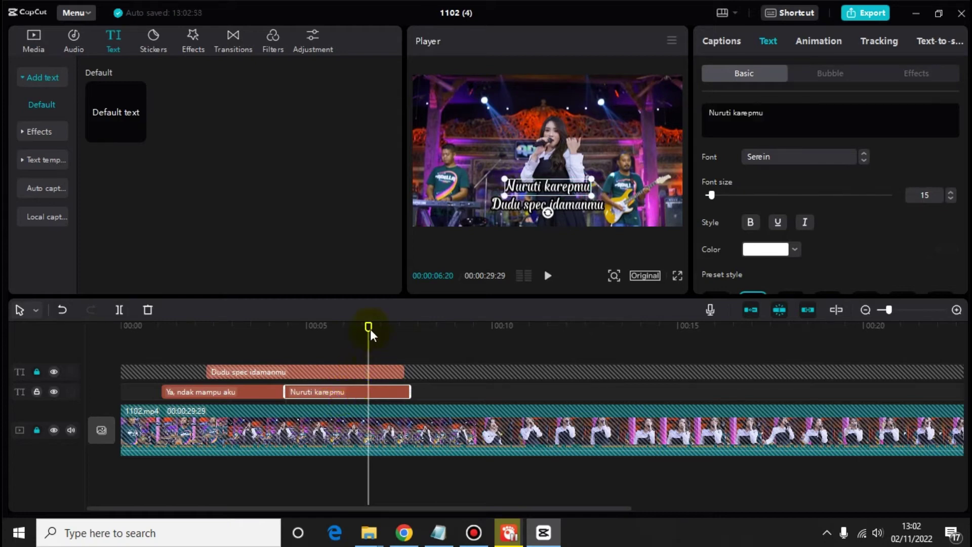
Play from 00:00:04:05, extend the end of the "Nuruti karepmu" clip to 00:00:11:23, and preview the following passage up to 00:00:13:29
{"action": "left_click_drag", "start_coordinate": [369, 326], "coordinate": [276, 332]}
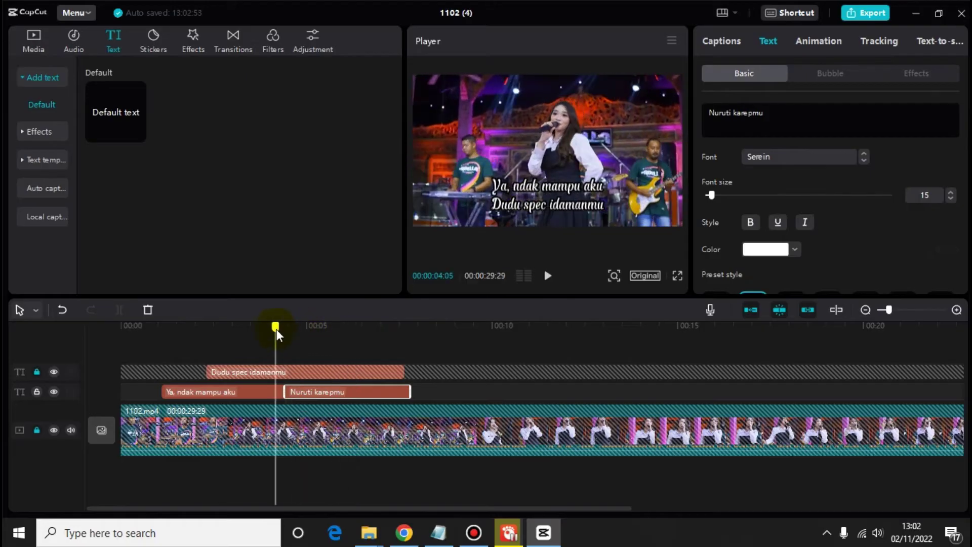
{"action": "left_click", "coordinate": [548, 276]}
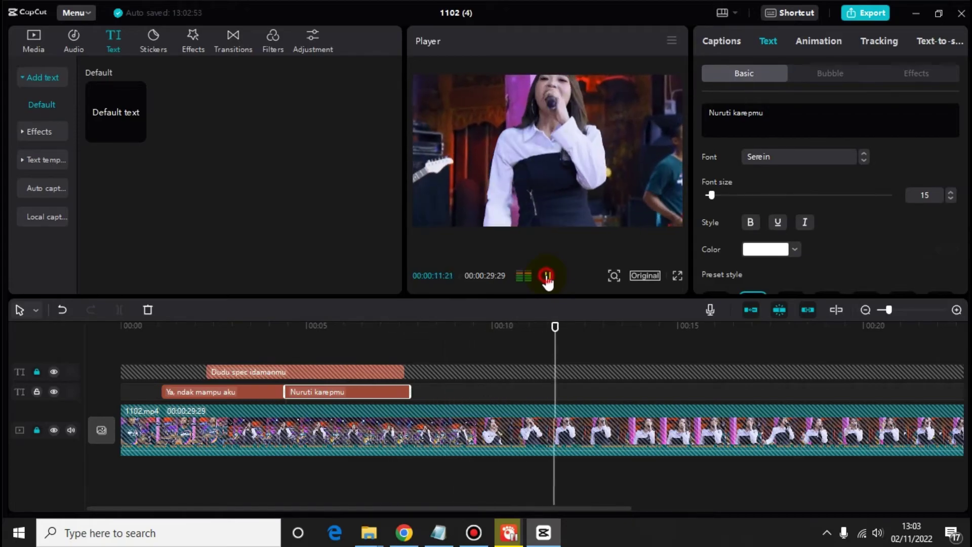
{"action": "left_click", "coordinate": [547, 276]}
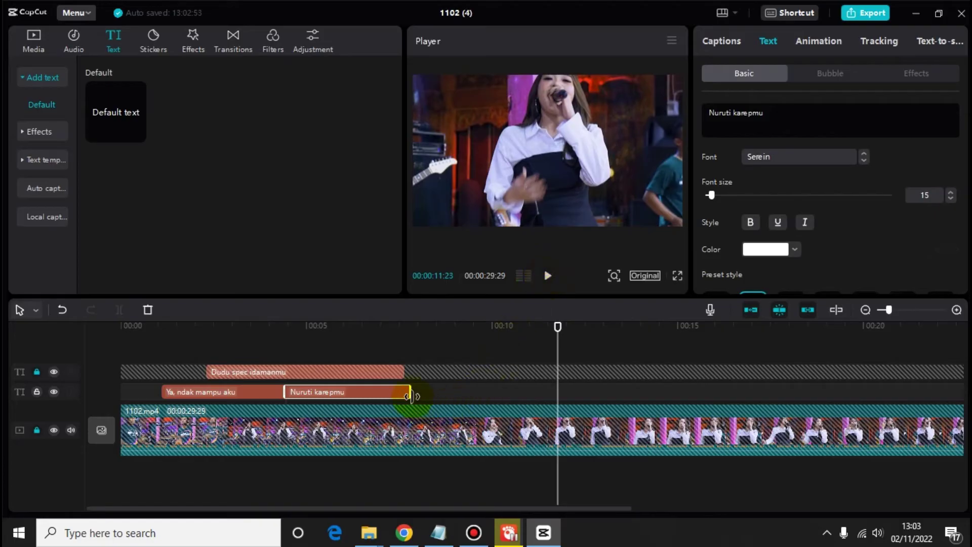
{"action": "left_click_drag", "start_coordinate": [411, 392], "coordinate": [554, 397]}
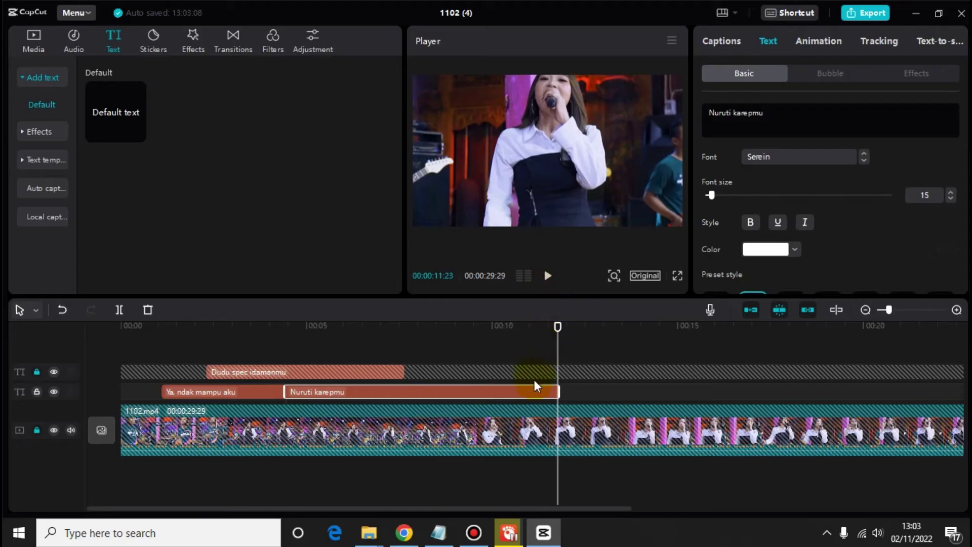
{"action": "left_click", "coordinate": [549, 278]}
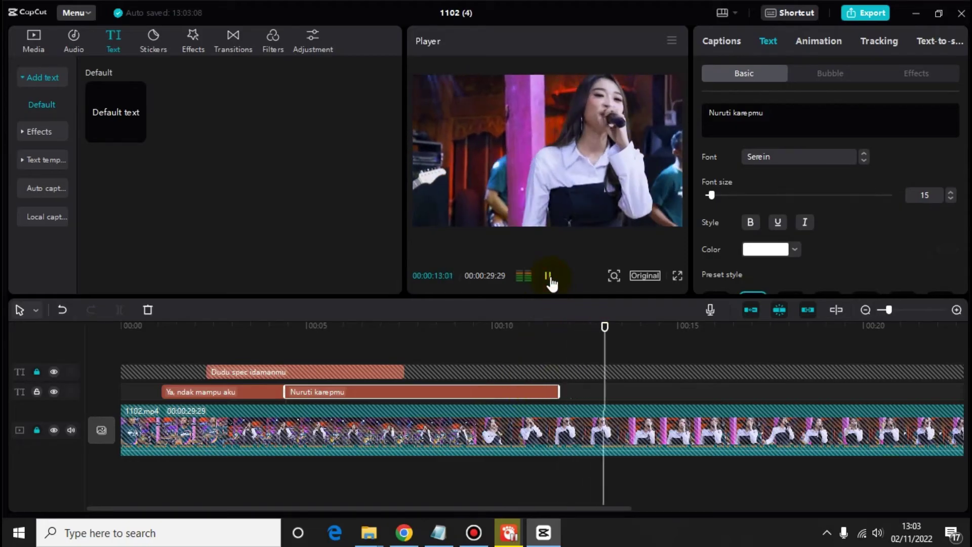
{"action": "left_click", "coordinate": [549, 278]}
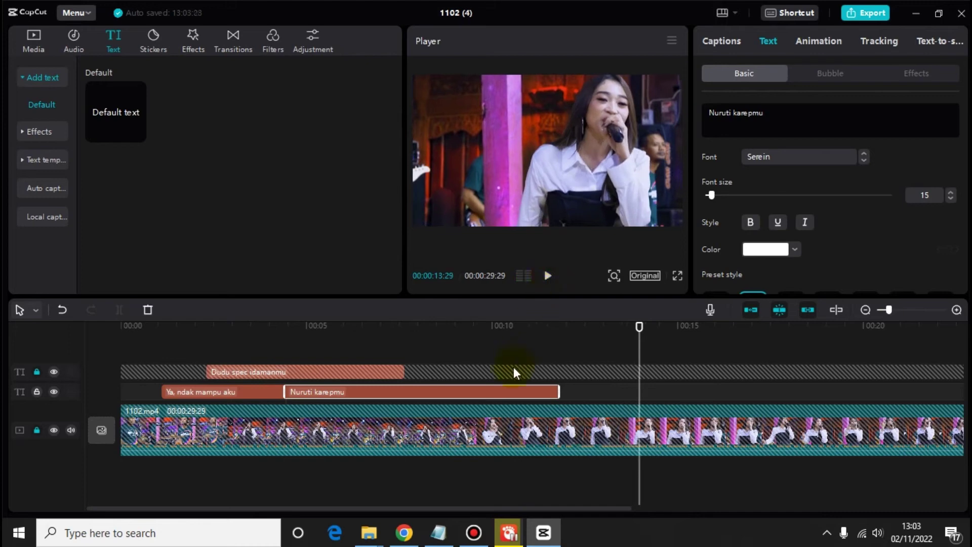
Lock the "Nuruti karepmu" track, unlock the track above it, and paste a copy of the "Dudu spec idamanmu" clip at 00:00:07:19
{"action": "left_click", "coordinate": [35, 393]}
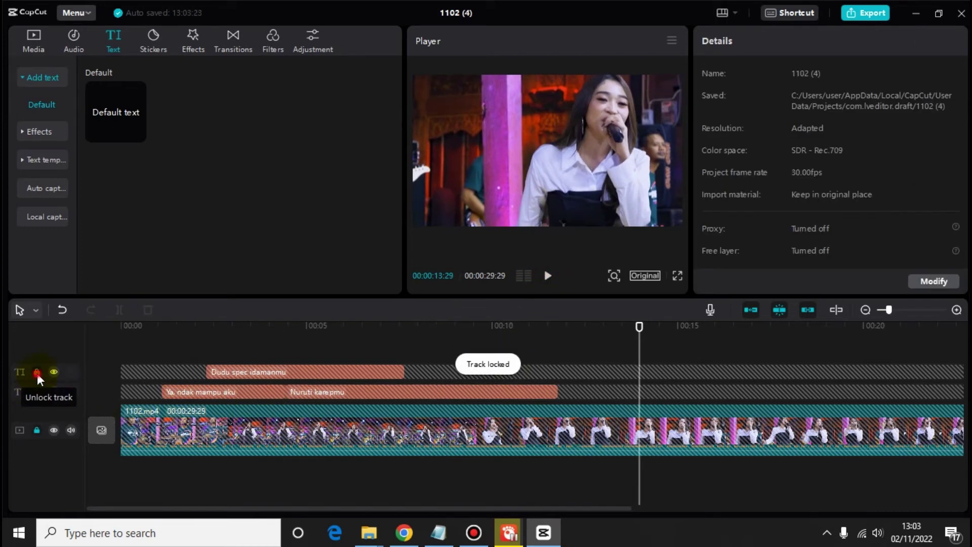
{"action": "left_click", "coordinate": [37, 372]}
{"action": "left_click", "coordinate": [262, 372]}
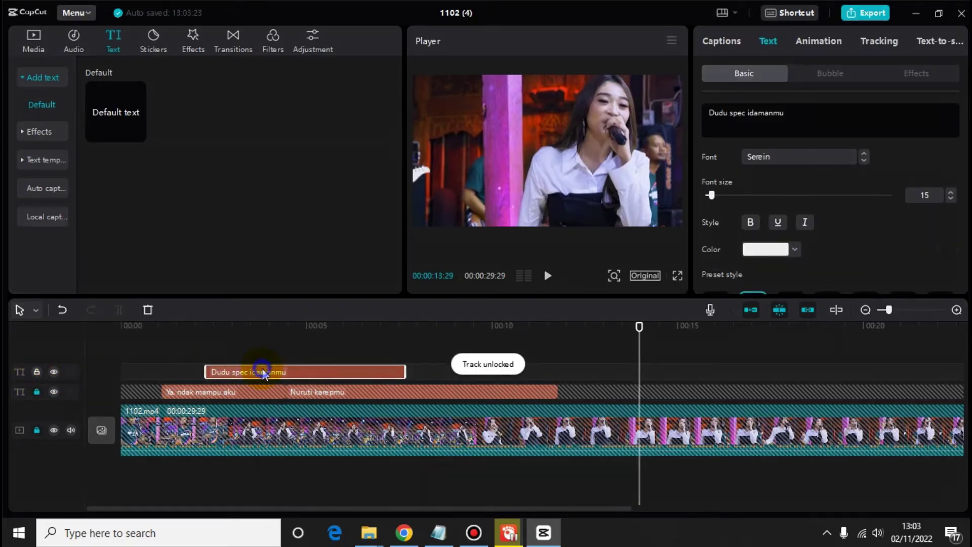
{"action": "right_click", "coordinate": [262, 370]}
{"action": "left_click", "coordinate": [275, 363]}
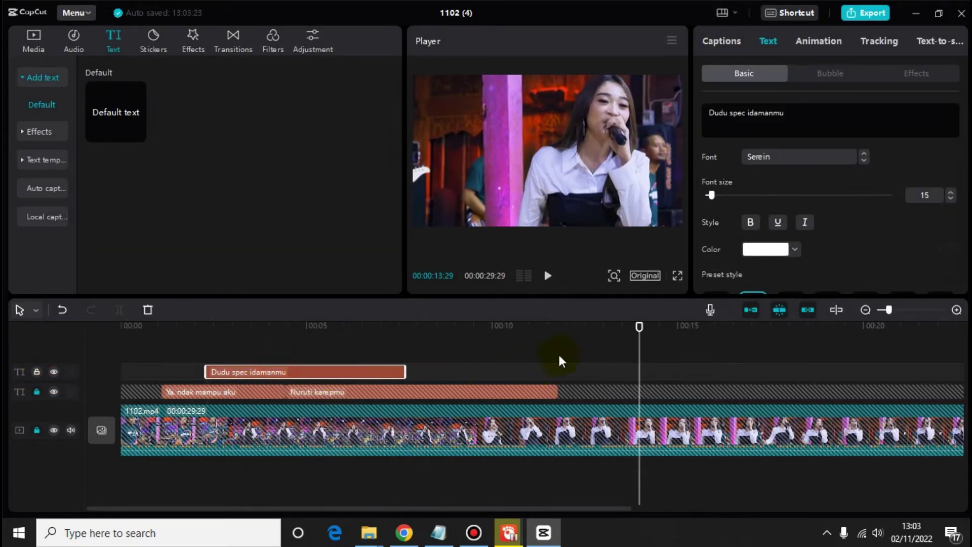
{"action": "left_click_drag", "start_coordinate": [440, 333], "coordinate": [409, 332]}
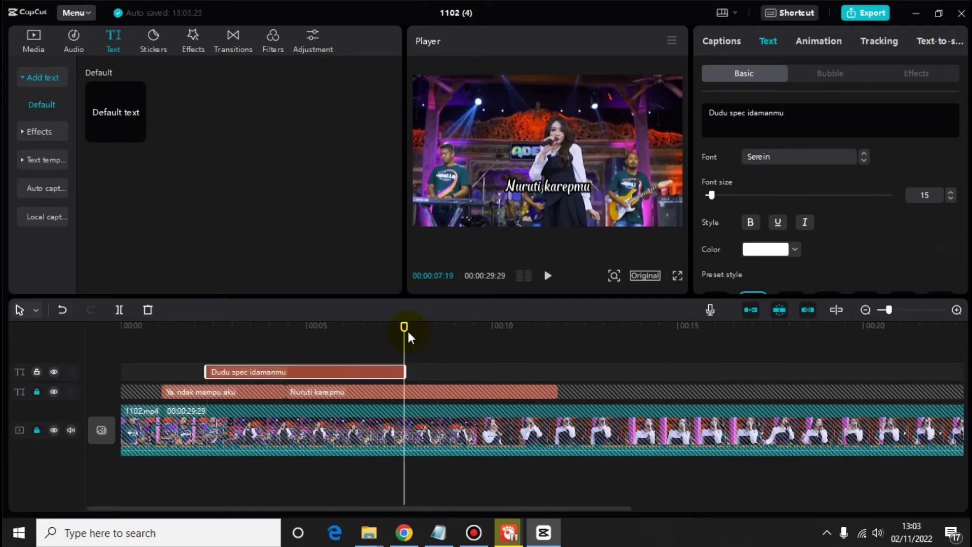
{"action": "key", "text": "ctrl+v"}
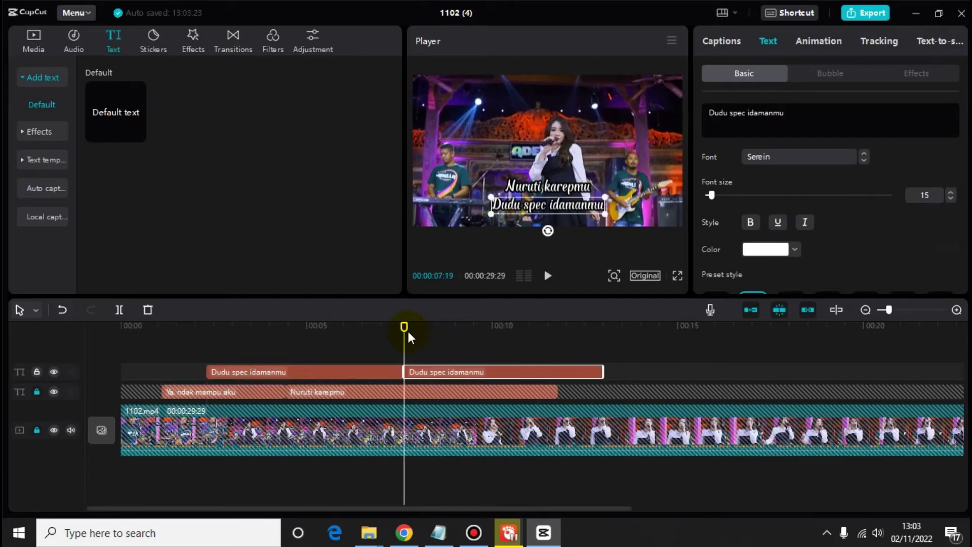
Replace the duplicated "Dudu spec idamanmu" clip's text with the line "Aku ninu, ninu, ninu" copied from the Notepad lyrics
{"action": "left_click", "coordinate": [439, 533]}
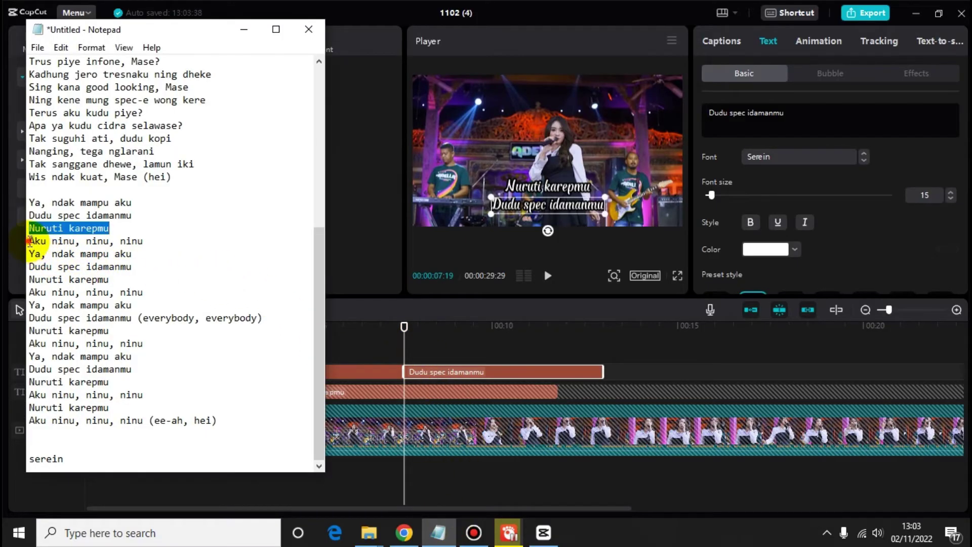
{"action": "left_click_drag", "start_coordinate": [30, 241], "coordinate": [143, 240]}
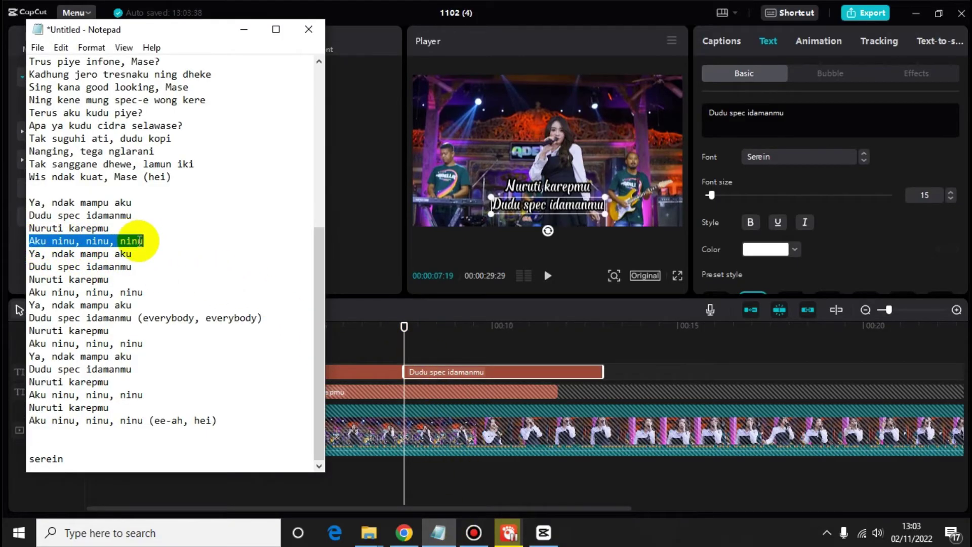
{"action": "right_click", "coordinate": [140, 243]}
{"action": "left_click", "coordinate": [171, 286]}
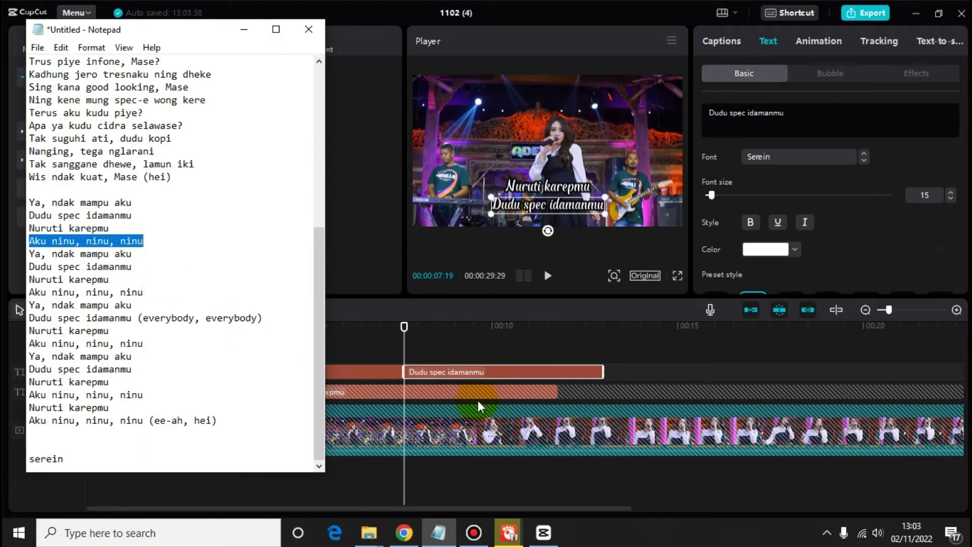
{"action": "left_click", "coordinate": [484, 370]}
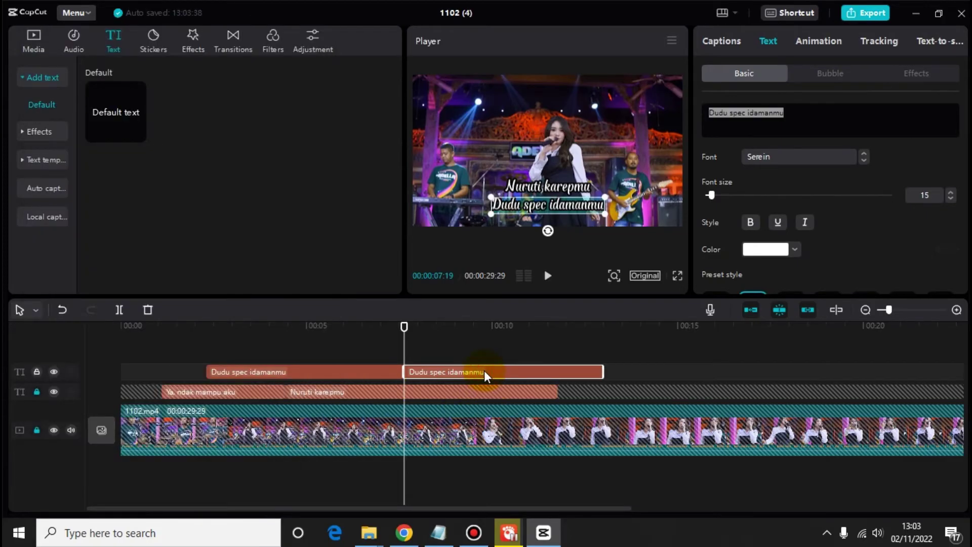
{"action": "key", "text": "ctrl+v"}
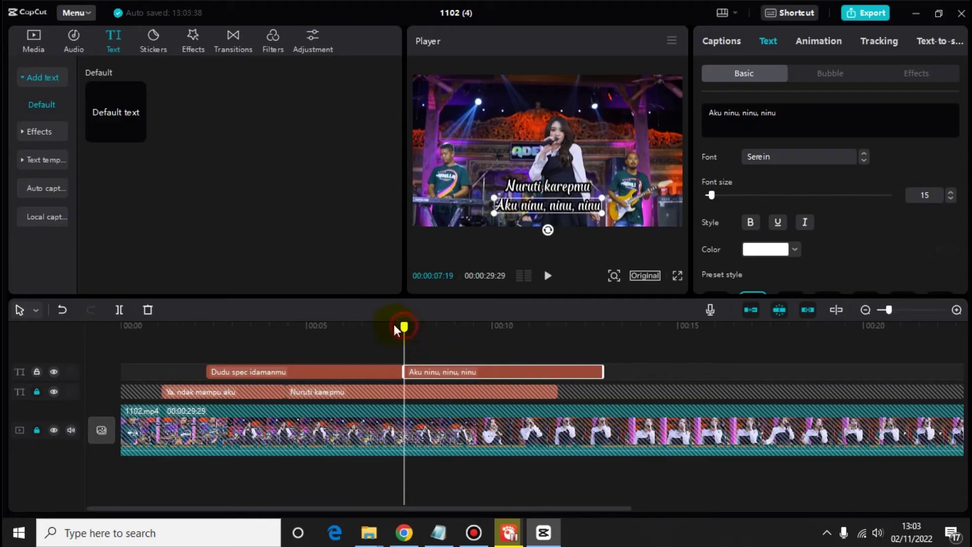
Play the video up to 00:00:15:05 and extend the end of the "Aku ninu, ninu, ninu" clip to that point
{"action": "left_click_drag", "start_coordinate": [404, 328], "coordinate": [360, 327]}
{"action": "left_click", "coordinate": [546, 278]}
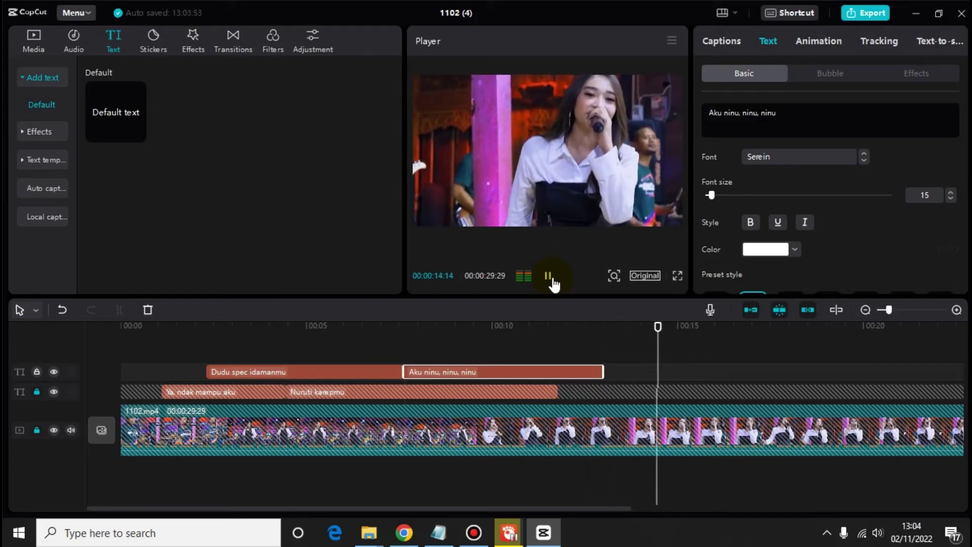
{"action": "left_click", "coordinate": [551, 277]}
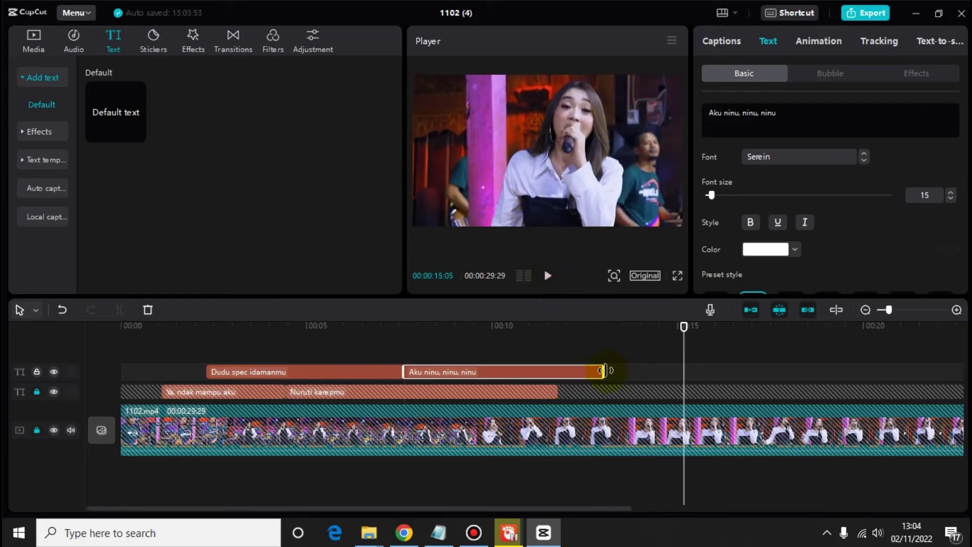
{"action": "left_click_drag", "start_coordinate": [609, 373], "coordinate": [682, 374]}
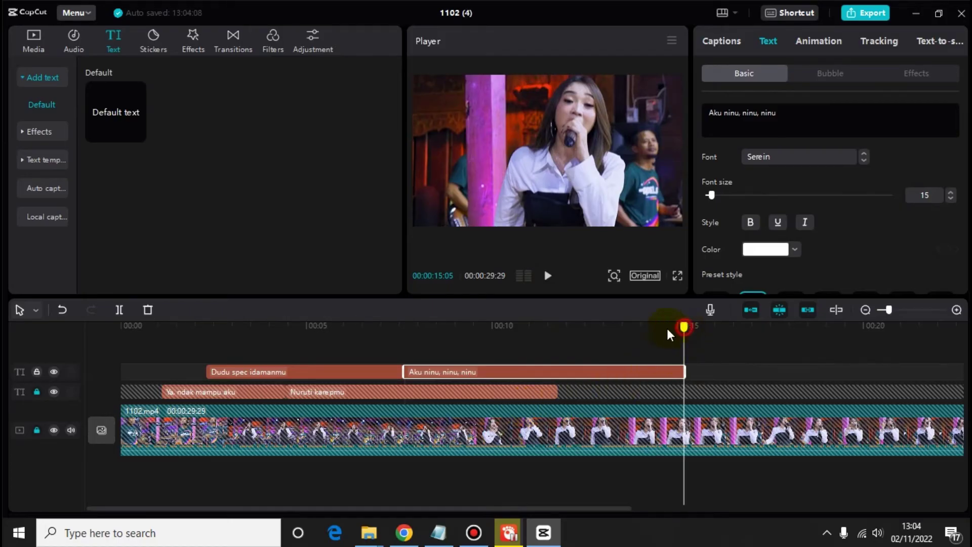
Lock the "Aku ninu, ninu, ninu" track, unlock the "Nuruti karepmu" track, and duplicate the "Ya, ndak mampu aku" clip at 00:00:01:03
{"action": "left_click_drag", "start_coordinate": [666, 334], "coordinate": [250, 338]}
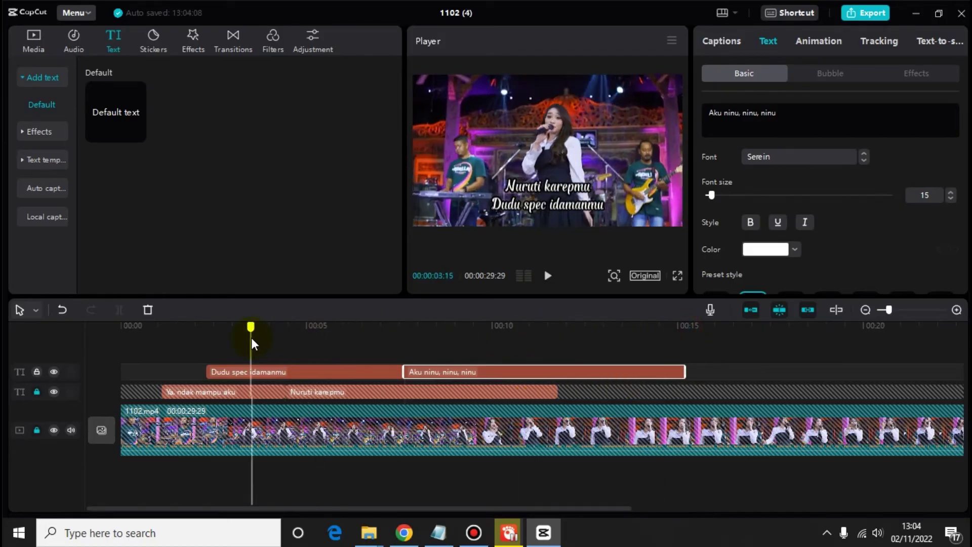
{"action": "left_click", "coordinate": [37, 371]}
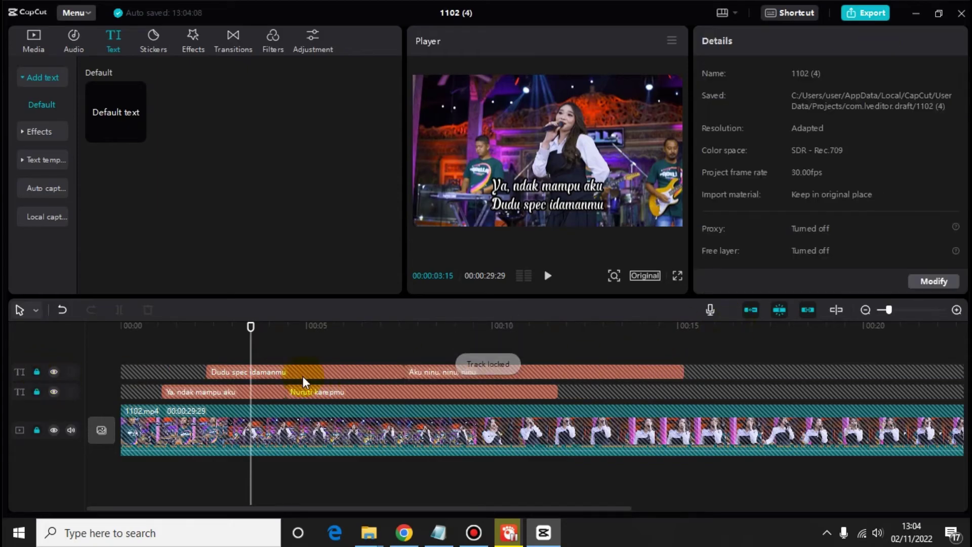
{"action": "left_click_drag", "start_coordinate": [250, 326], "coordinate": [162, 329]}
{"action": "left_click", "coordinate": [36, 392]}
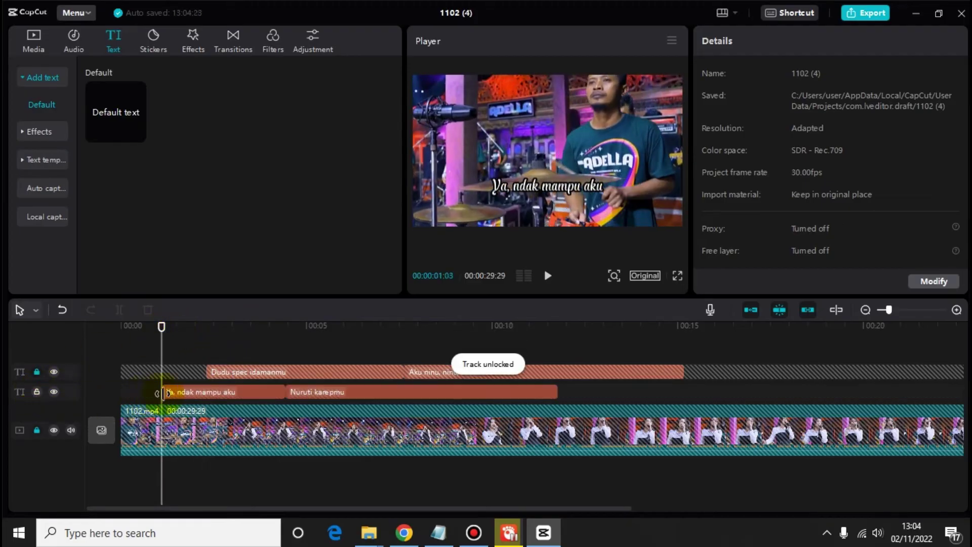
{"action": "left_click", "coordinate": [195, 392]}
{"action": "right_click", "coordinate": [194, 392]}
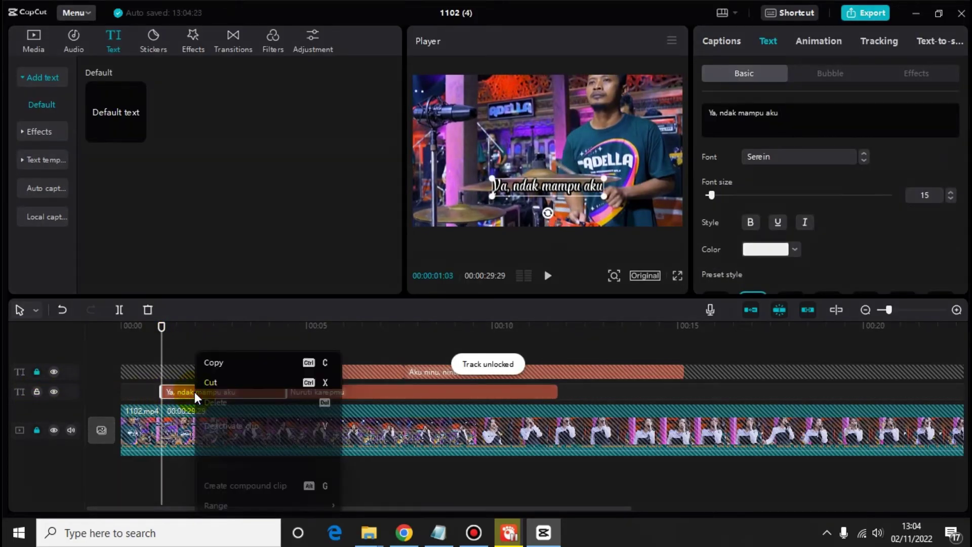
{"action": "left_click", "coordinate": [215, 362]}
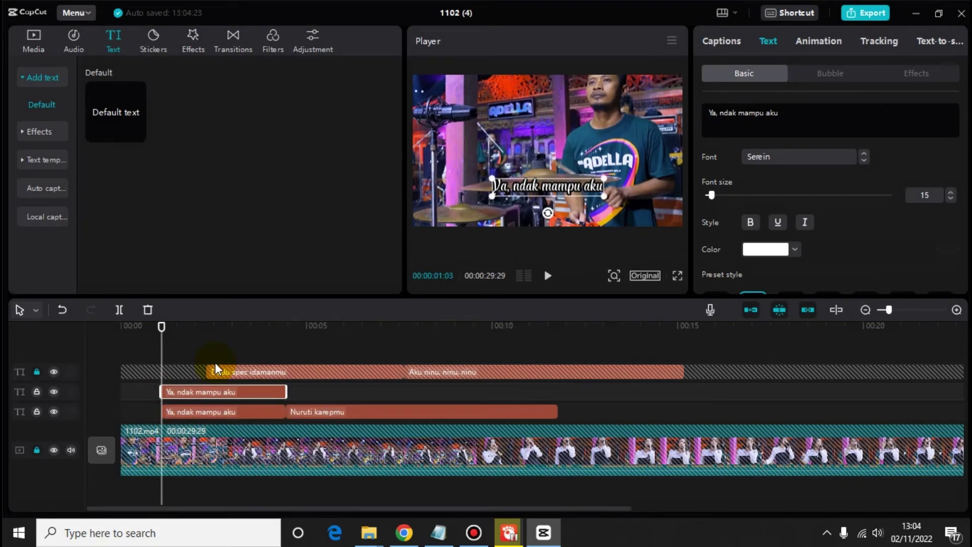
Set the duplicated "Ya, ndak mampu aku" clip's text color to red and its stroke color to white
{"action": "left_click", "coordinate": [257, 393]}
{"action": "left_click", "coordinate": [757, 251]}
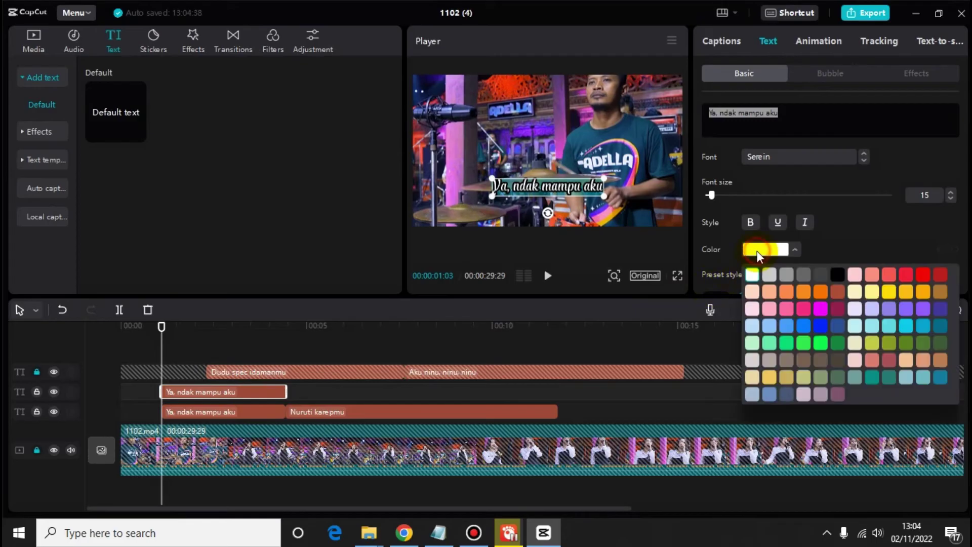
{"action": "left_click", "coordinate": [923, 275]}
{"action": "scroll", "coordinate": [896, 247], "scroll_direction": "down", "scroll_amount": 6}
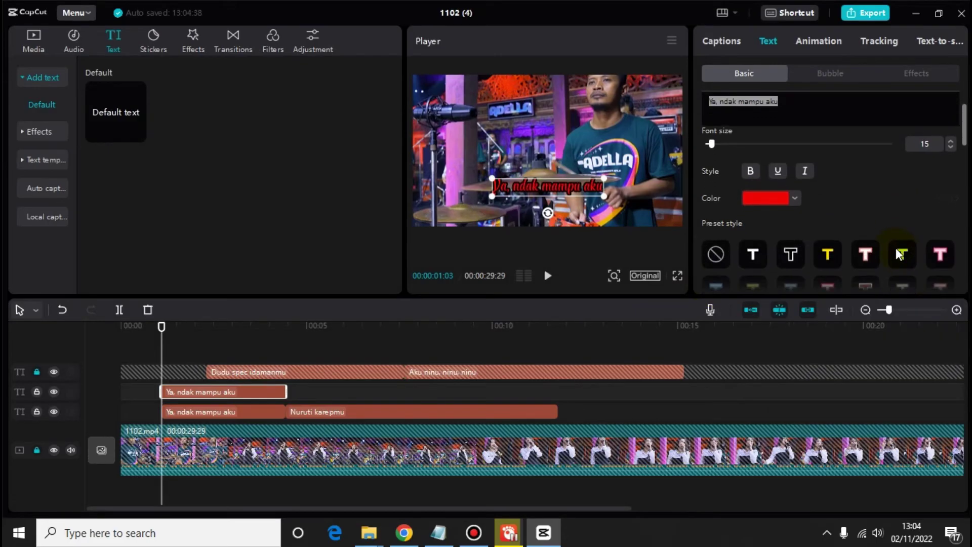
{"action": "scroll", "coordinate": [896, 247], "scroll_direction": "down", "scroll_amount": 5}
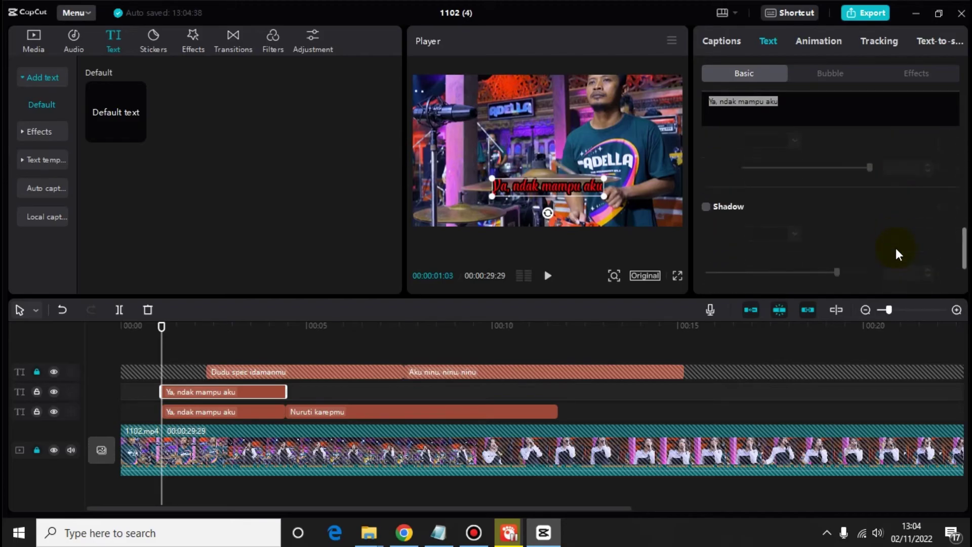
{"action": "scroll", "coordinate": [895, 247], "scroll_direction": "up", "scroll_amount": 2}
{"action": "scroll", "coordinate": [896, 255], "scroll_direction": "up", "scroll_amount": 2}
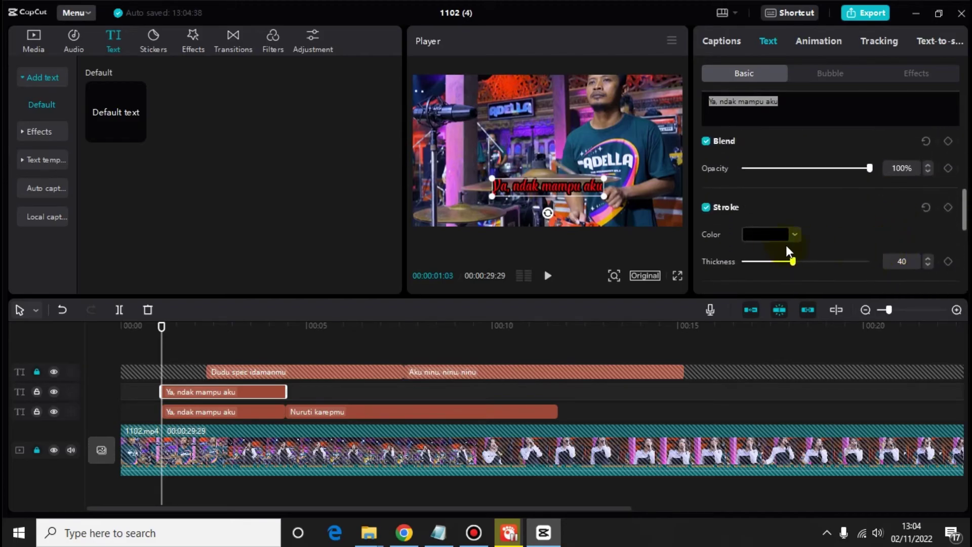
{"action": "left_click", "coordinate": [767, 234]}
{"action": "left_click", "coordinate": [752, 259]}
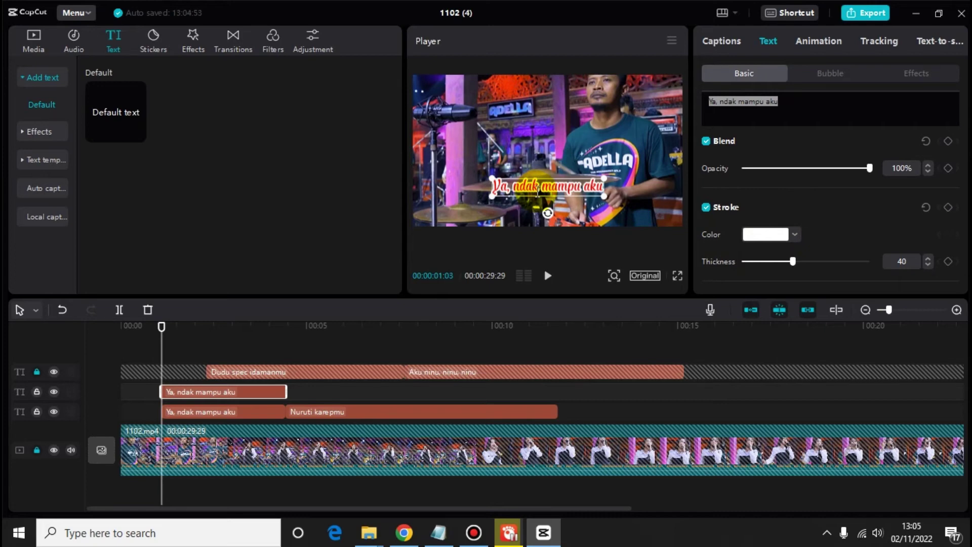
Apply the Wipe Right entrance animation to the red "Ya, ndak mampu aku" clip with a duration of 3.3 s
{"action": "left_click", "coordinate": [816, 42]}
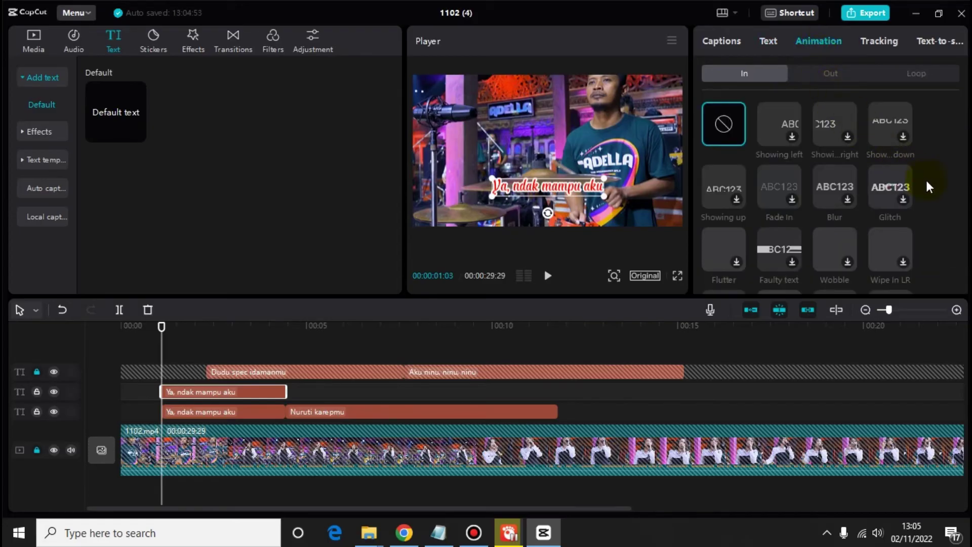
{"action": "scroll", "coordinate": [927, 182], "scroll_direction": "down", "scroll_amount": 1}
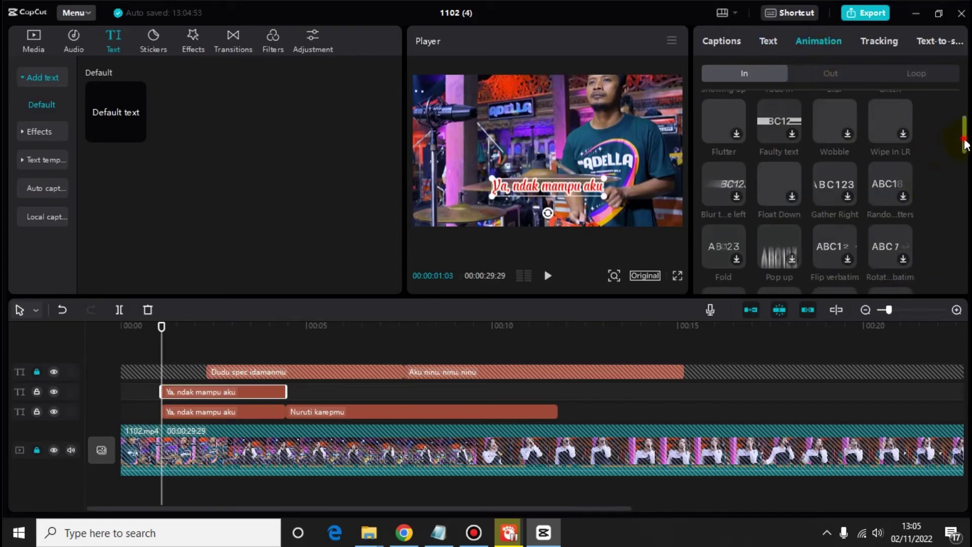
{"action": "left_click_drag", "start_coordinate": [965, 134], "coordinate": [966, 234]}
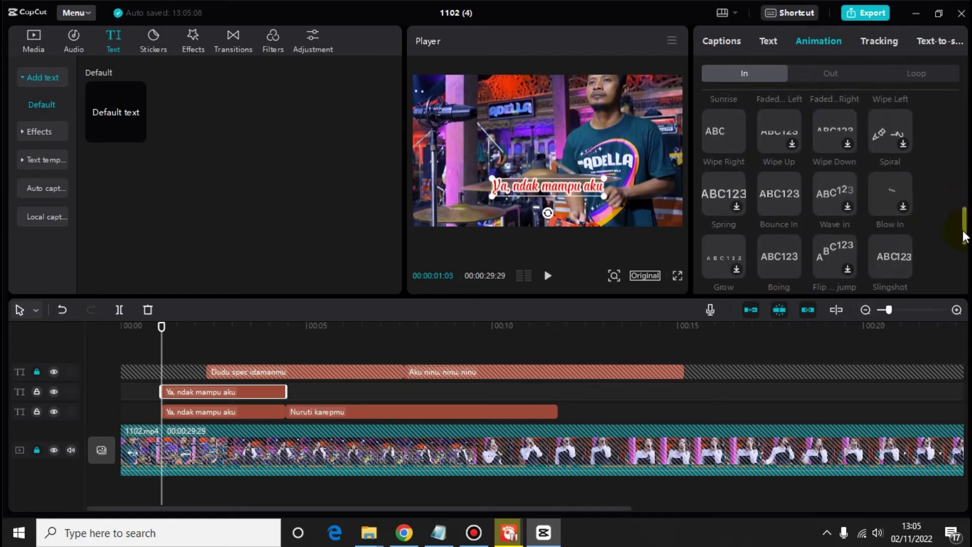
{"action": "left_click", "coordinate": [727, 135]}
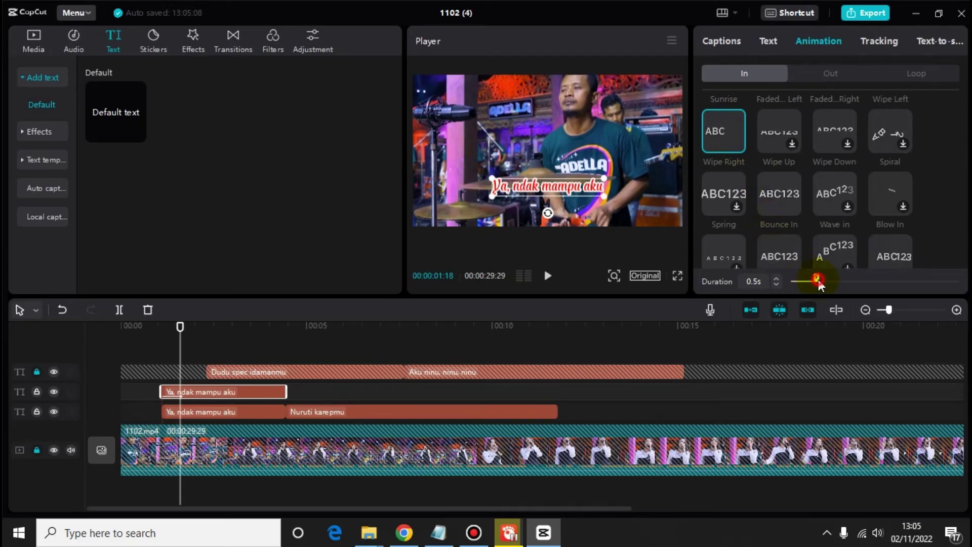
{"action": "left_click_drag", "start_coordinate": [818, 279], "coordinate": [958, 279]}
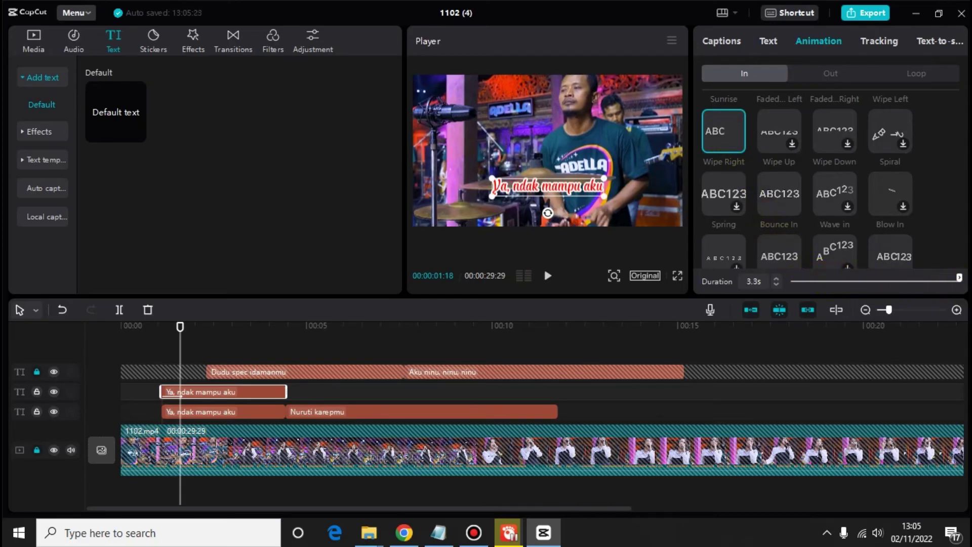
Preview the Wipe Right animation against the singing and shorten its duration to 2.7 s
{"action": "key", "text": "space"}
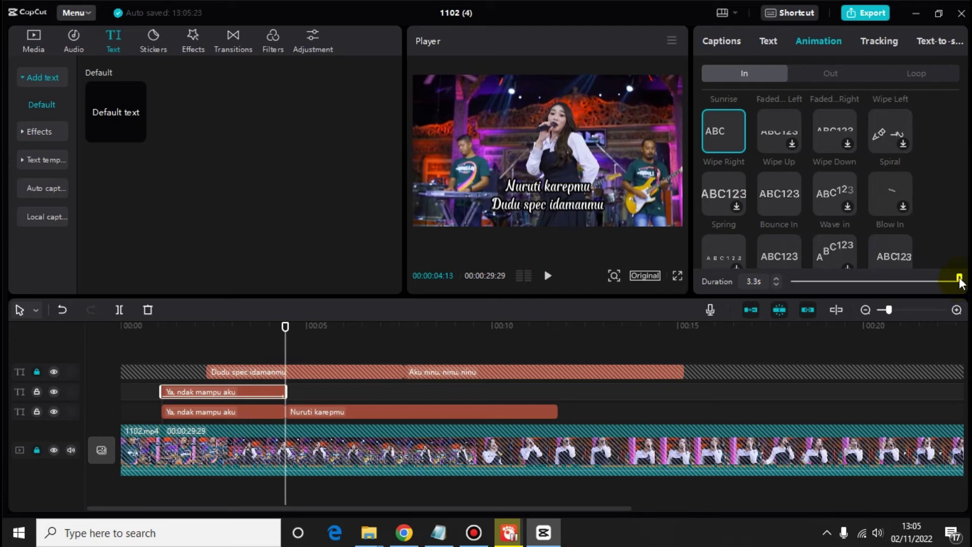
{"action": "left_click_drag", "start_coordinate": [960, 278], "coordinate": [955, 279]}
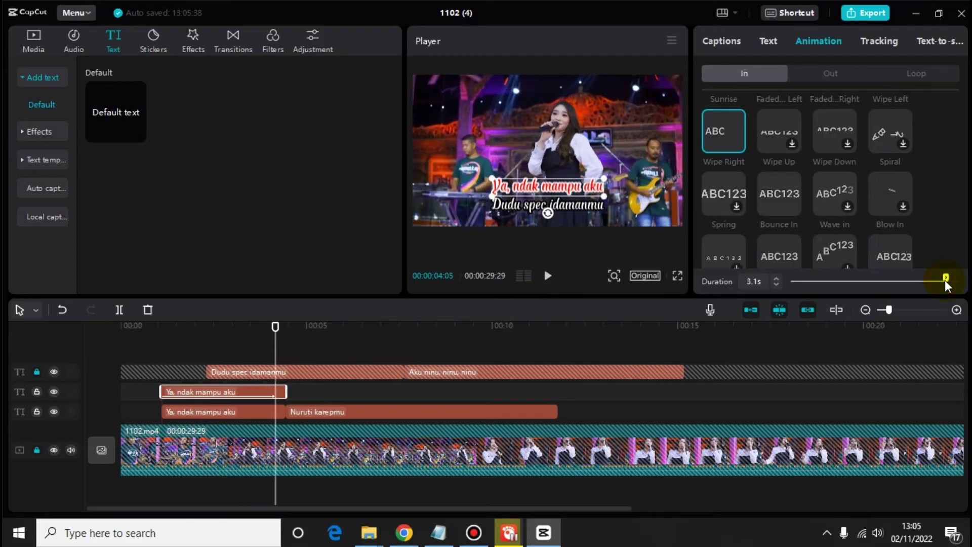
{"action": "left_click_drag", "start_coordinate": [945, 281], "coordinate": [928, 283]}
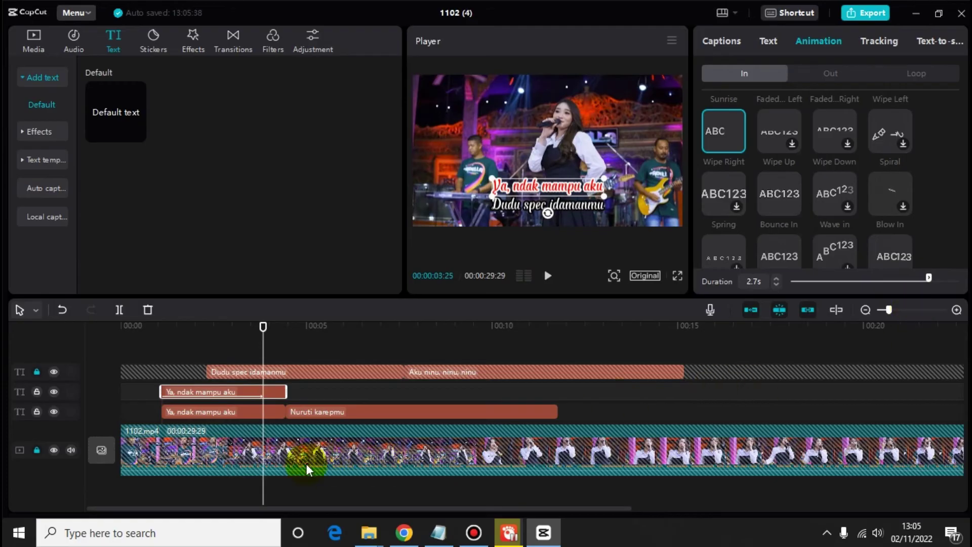
Lock both tracks holding the "Ya, ndak mampu aku" clips and unlock the "Dudu spec idamanmu" track
{"action": "left_click", "coordinate": [38, 392]}
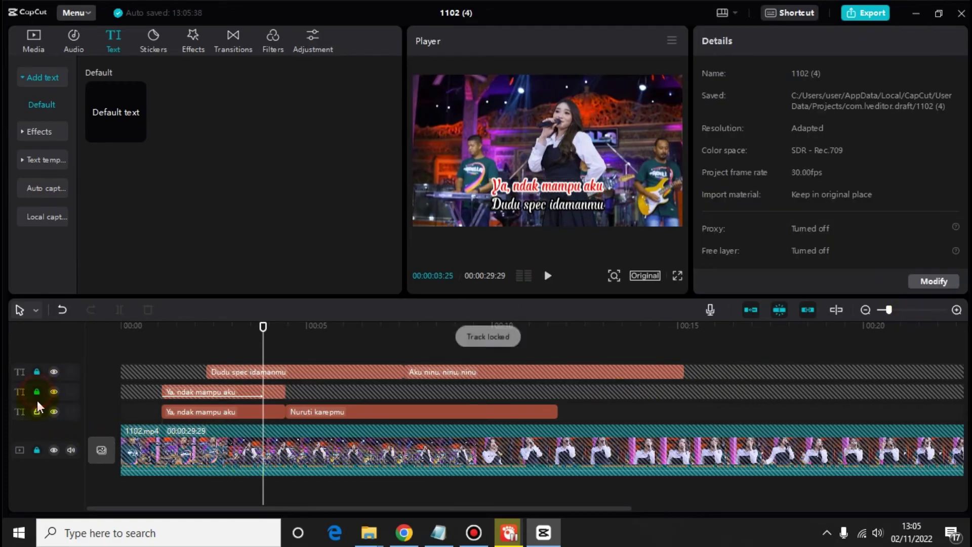
{"action": "left_click", "coordinate": [37, 411]}
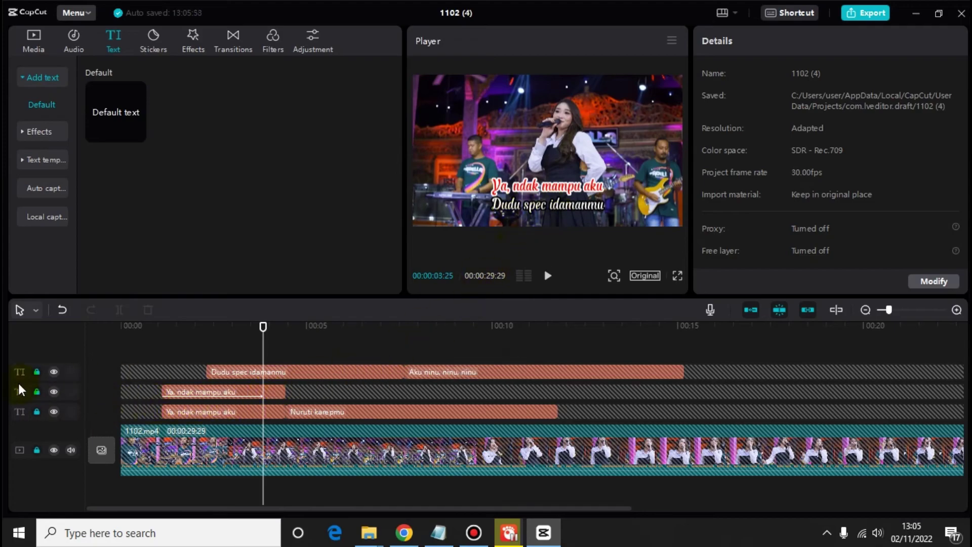
{"action": "left_click", "coordinate": [38, 372]}
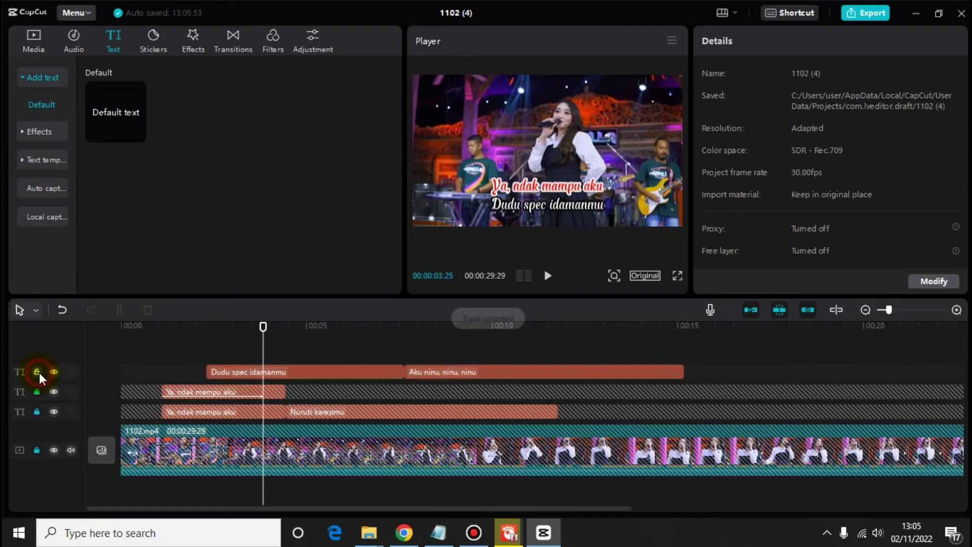
Duplicate the "Dudu spec idamanmu" clip onto a new track and align the copy directly above the original
{"action": "left_click", "coordinate": [239, 371]}
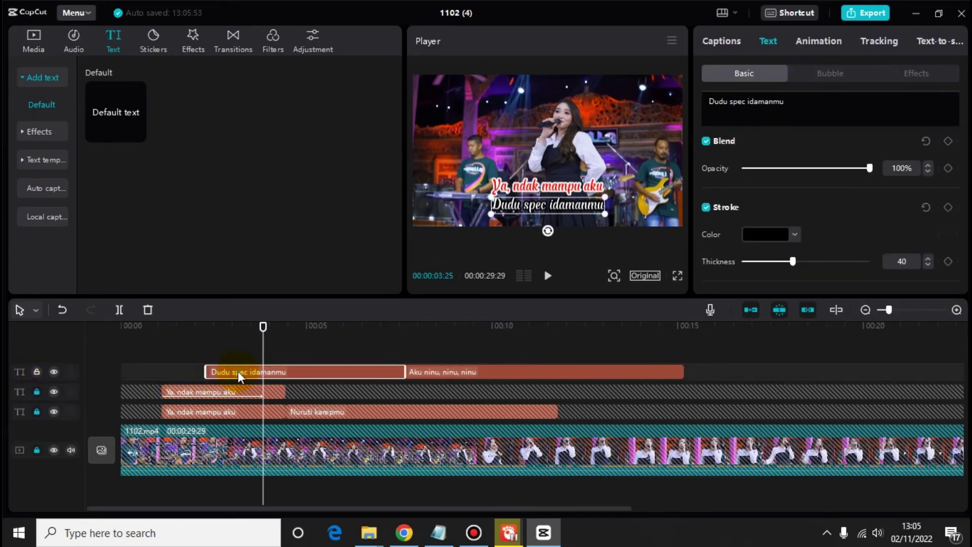
{"action": "right_click", "coordinate": [238, 372]}
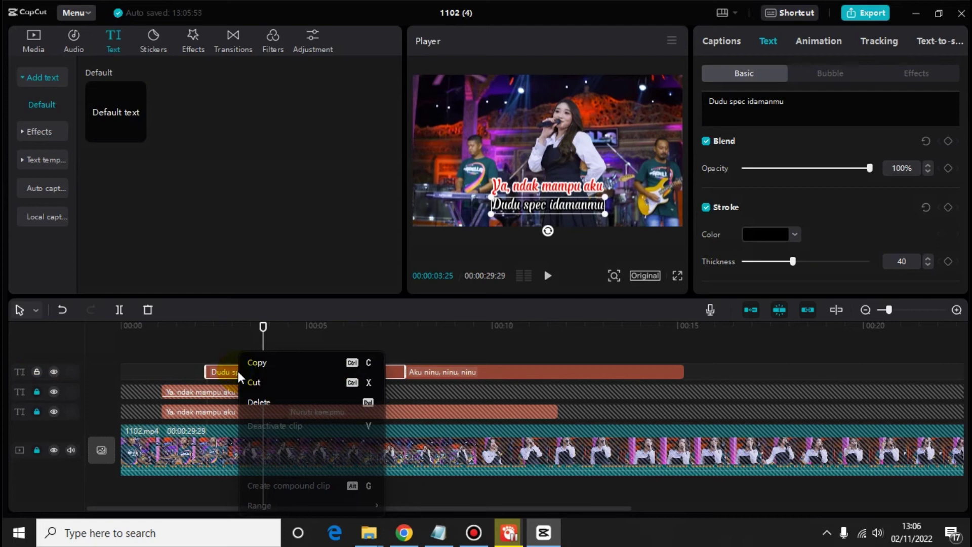
{"action": "left_click", "coordinate": [264, 363]}
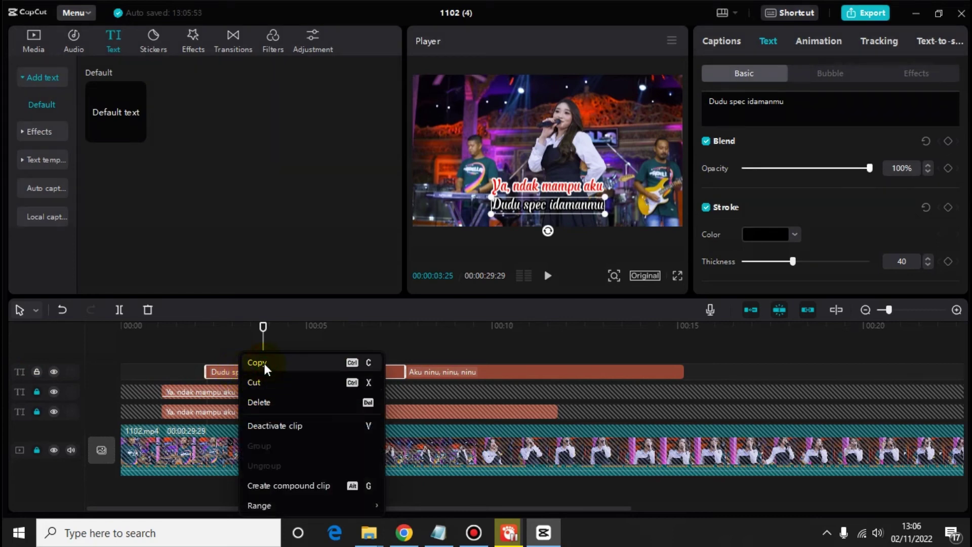
{"action": "left_click", "coordinate": [263, 362]}
{"action": "key", "text": "ctrl+v"}
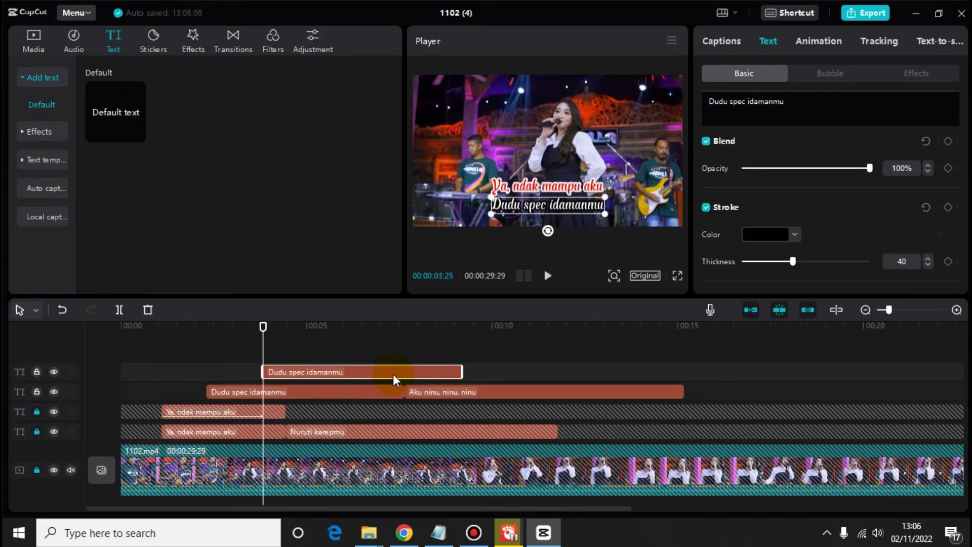
{"action": "left_click_drag", "start_coordinate": [393, 374], "coordinate": [339, 377]}
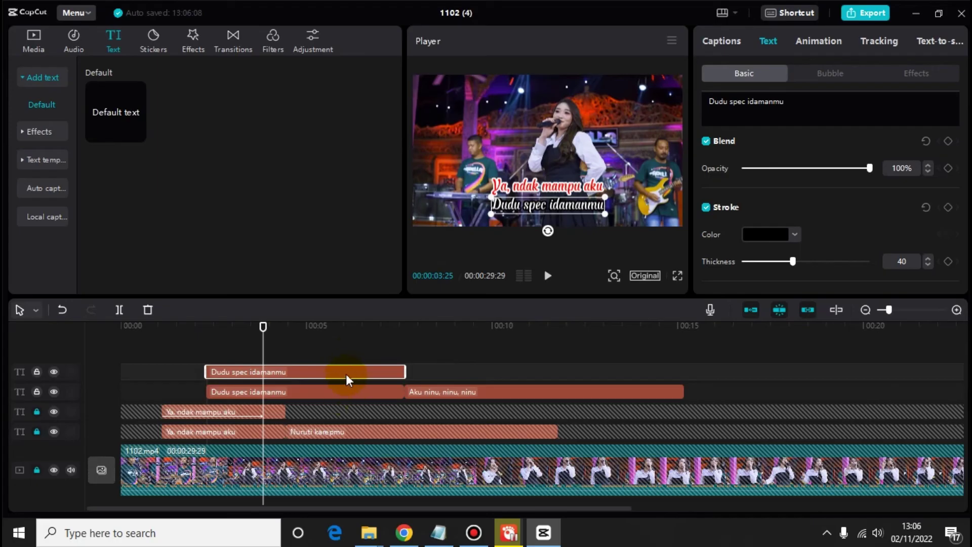
Set the duplicated "Dudu spec idamanmu" clip's text color to red and its stroke color to white
{"action": "left_click", "coordinate": [346, 375]}
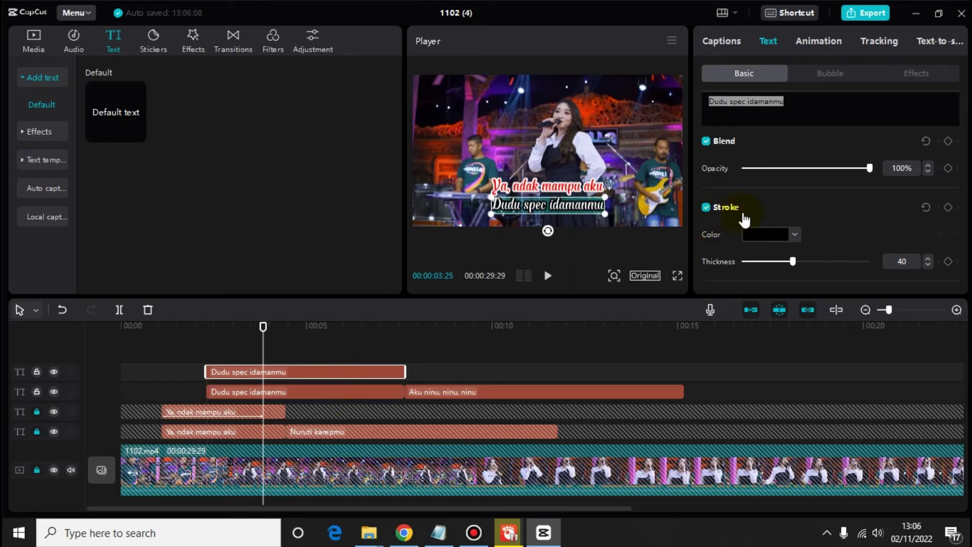
{"action": "scroll", "coordinate": [749, 217], "scroll_direction": "up", "scroll_amount": 8}
{"action": "scroll", "coordinate": [765, 223], "scroll_direction": "up", "scroll_amount": 3}
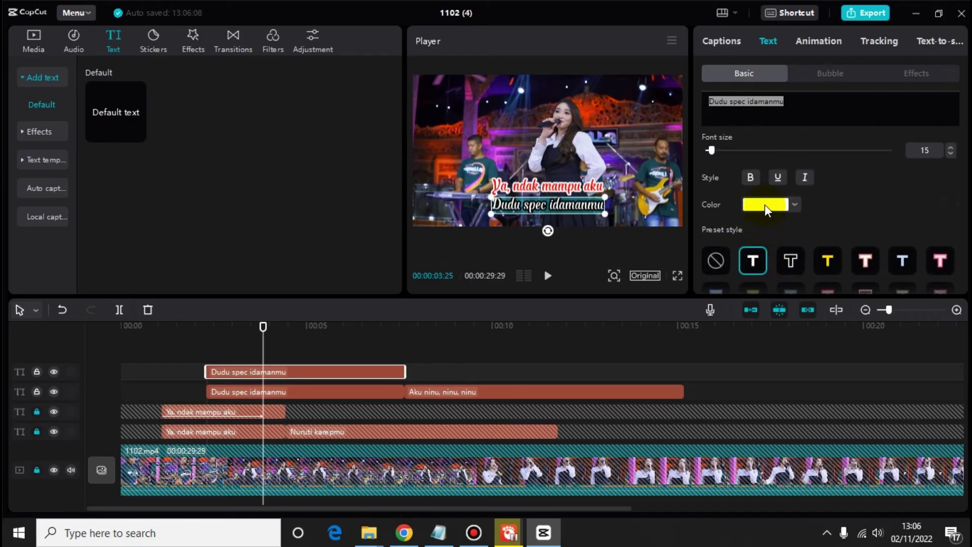
{"action": "left_click", "coordinate": [765, 204]}
{"action": "left_click", "coordinate": [923, 231]}
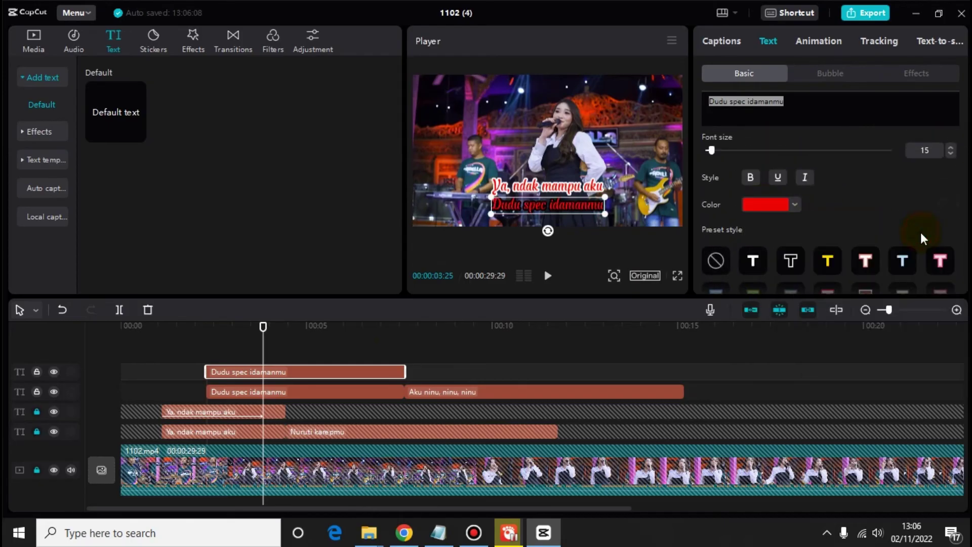
{"action": "scroll", "coordinate": [846, 214], "scroll_direction": "down", "scroll_amount": 3}
{"action": "scroll", "coordinate": [845, 214], "scroll_direction": "down", "scroll_amount": 5}
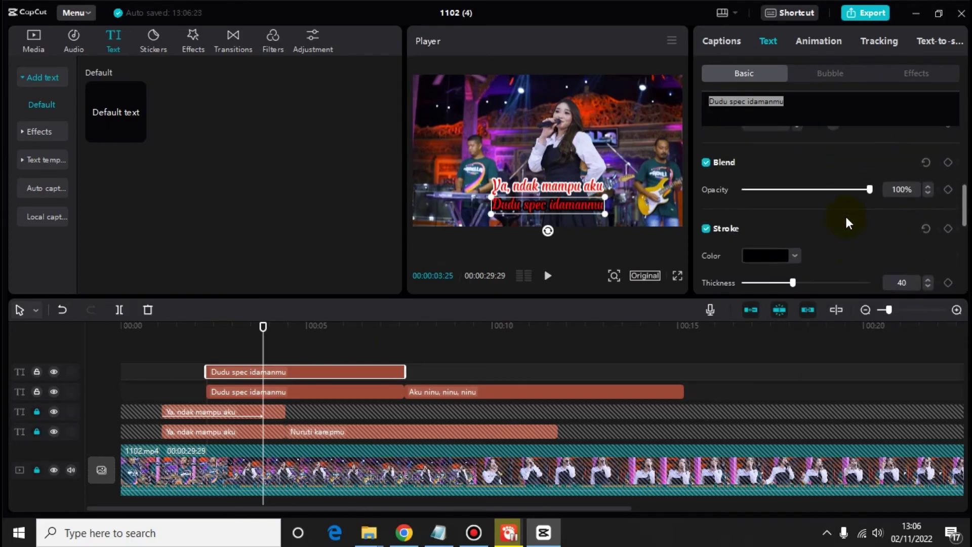
{"action": "left_click", "coordinate": [773, 238]}
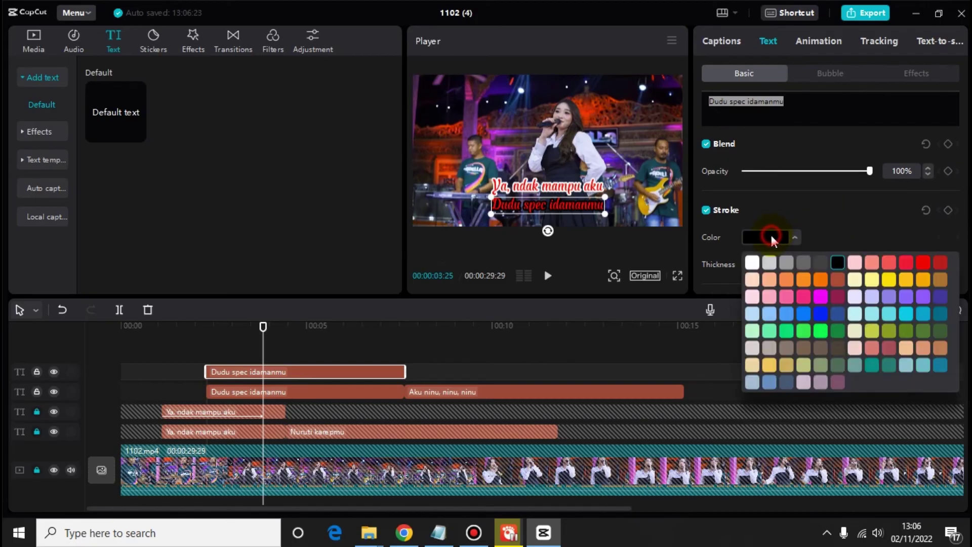
{"action": "left_click", "coordinate": [753, 263]}
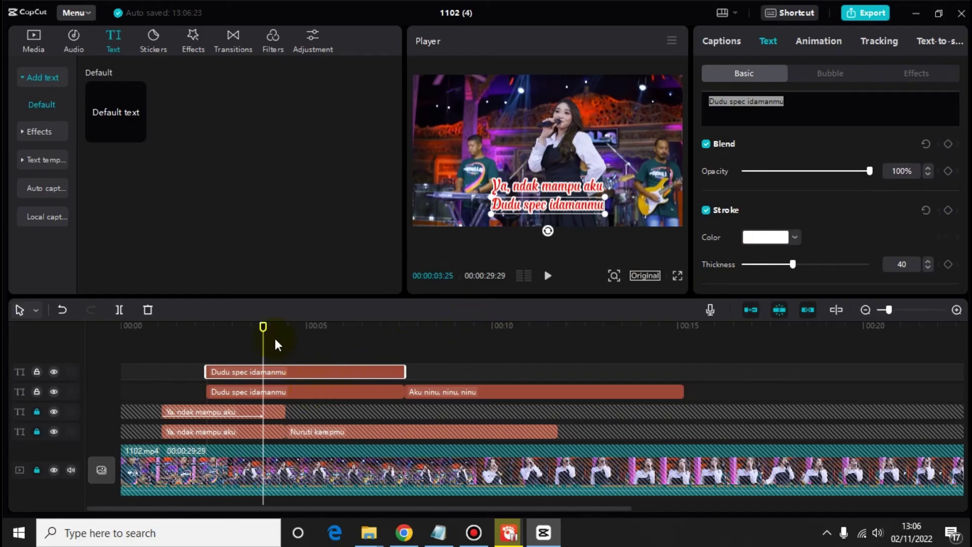
Trim the start of the red "Dudu spec idamanmu" copy to about 4 s and play it back against the singing
{"action": "left_click_drag", "start_coordinate": [206, 372], "coordinate": [270, 371]}
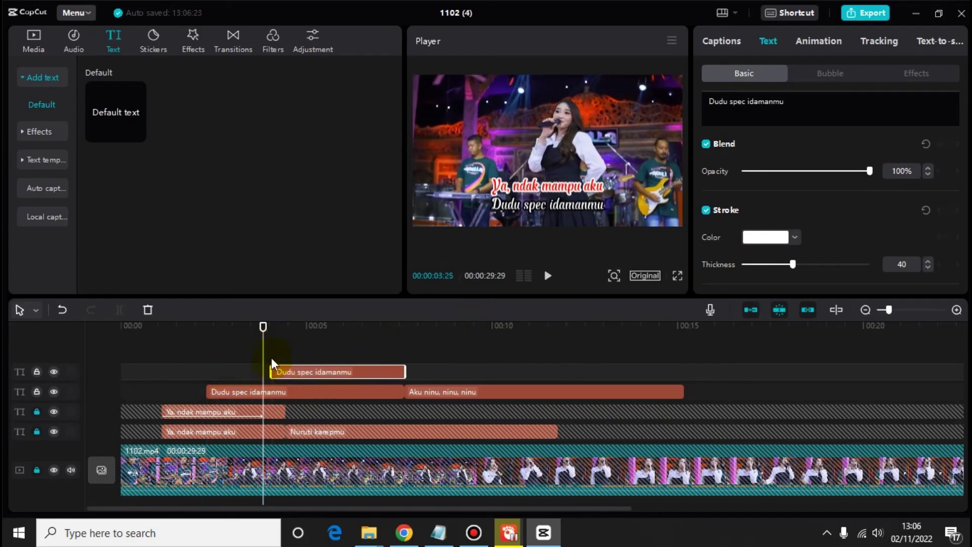
{"action": "left_click_drag", "start_coordinate": [262, 328], "coordinate": [192, 334]}
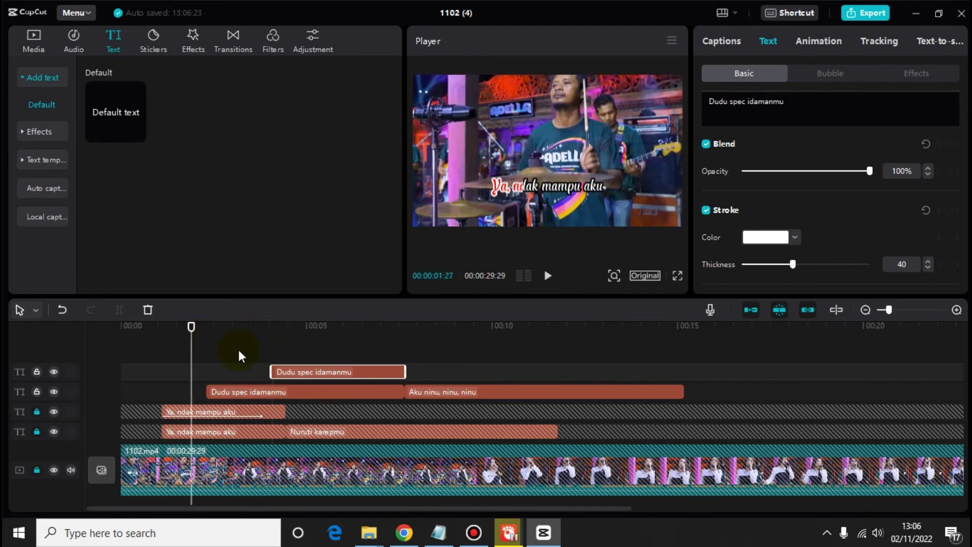
{"action": "left_click", "coordinate": [549, 283]}
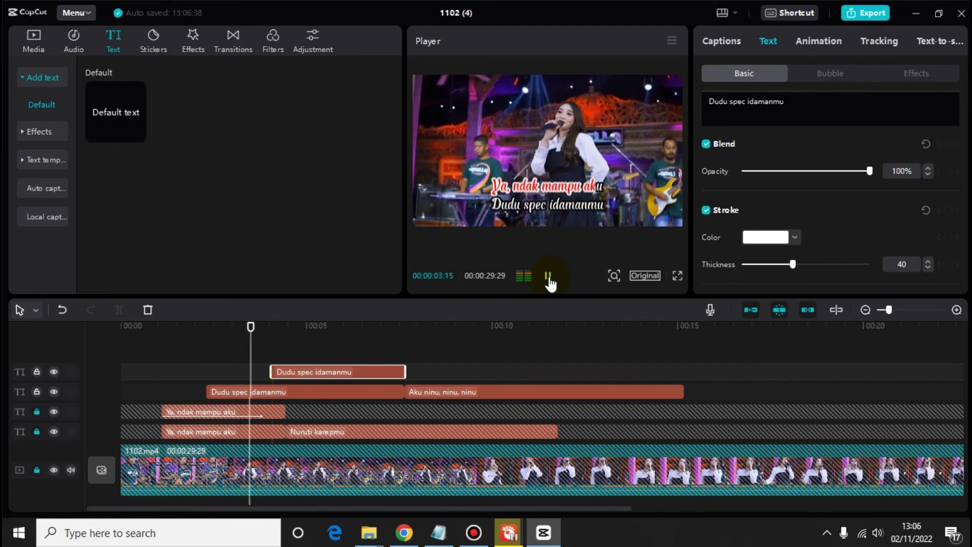
{"action": "left_click", "coordinate": [549, 278]}
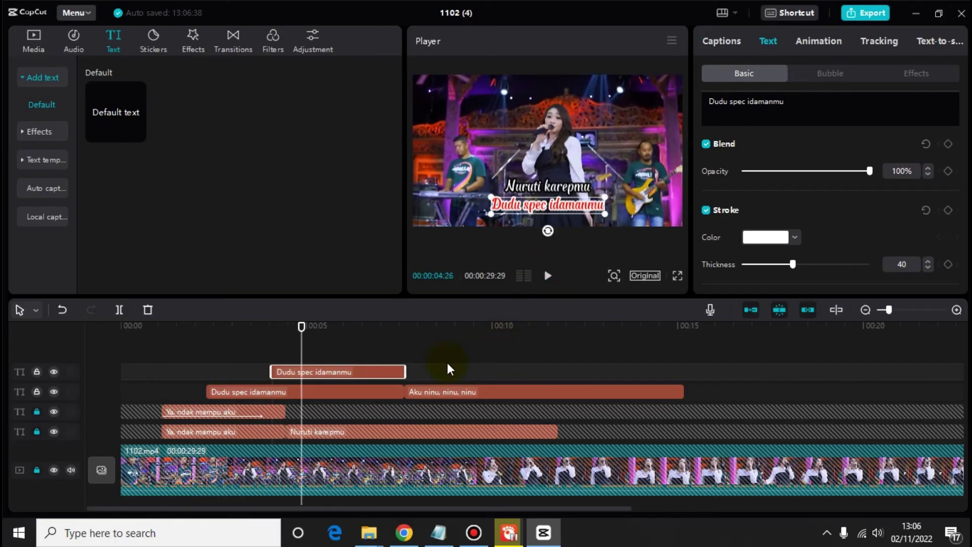
Apply the Wipe Right entrance animation to the red "Dudu spec idamanmu" copy with a duration of 3.2 s
{"action": "left_click", "coordinate": [323, 375]}
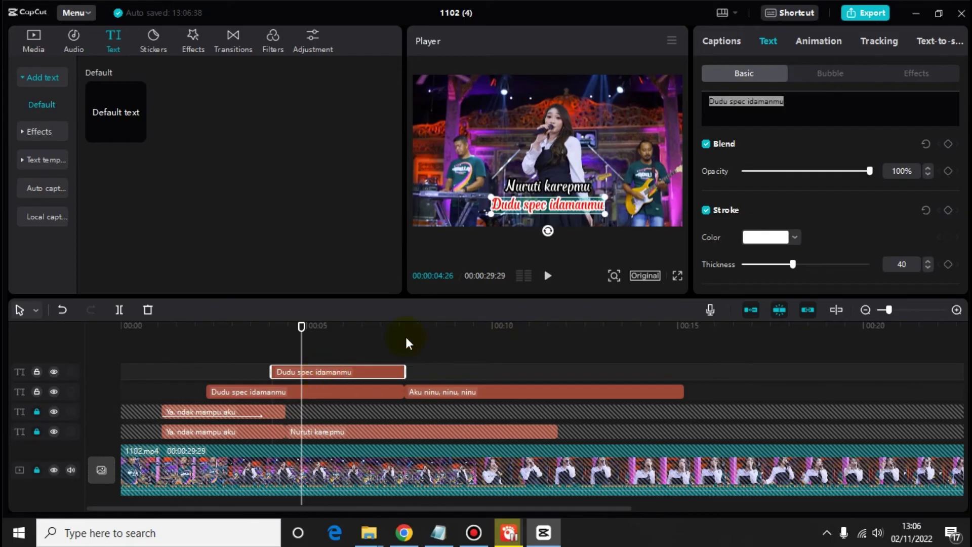
{"action": "left_click", "coordinate": [821, 44]}
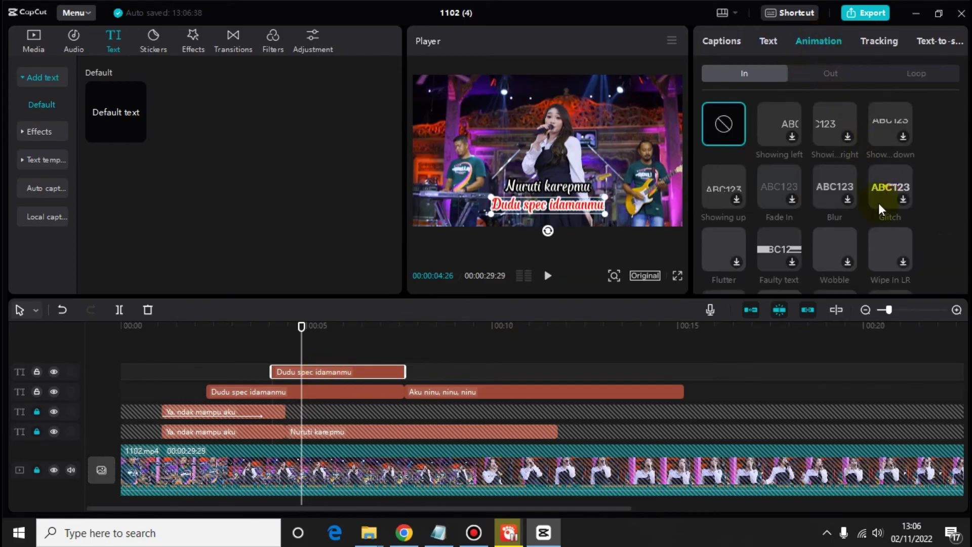
{"action": "scroll", "coordinate": [925, 234], "scroll_direction": "down", "scroll_amount": 2}
{"action": "scroll", "coordinate": [924, 233], "scroll_direction": "down", "scroll_amount": 3}
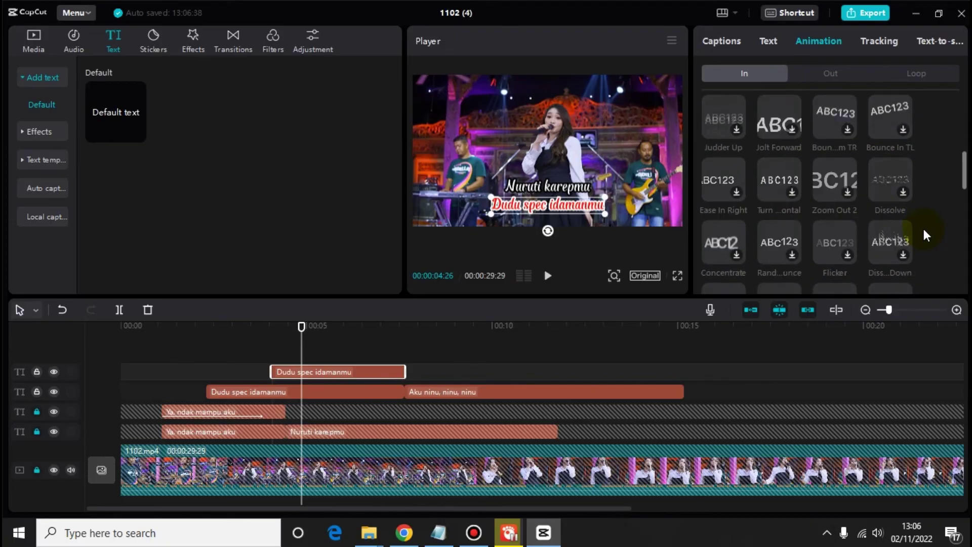
{"action": "scroll", "coordinate": [923, 227], "scroll_direction": "down", "scroll_amount": 3}
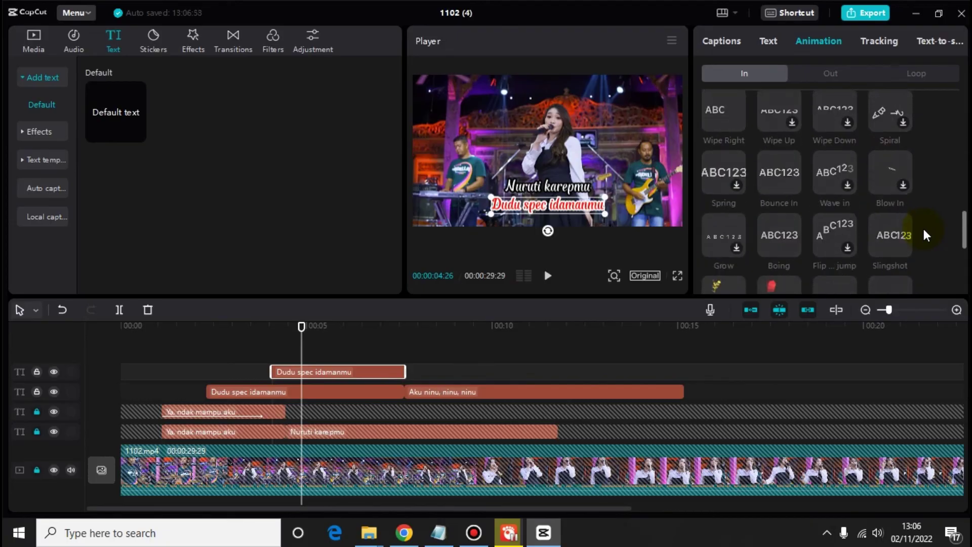
{"action": "left_click", "coordinate": [964, 231]}
{"action": "left_click_drag", "start_coordinate": [965, 231], "coordinate": [963, 216]}
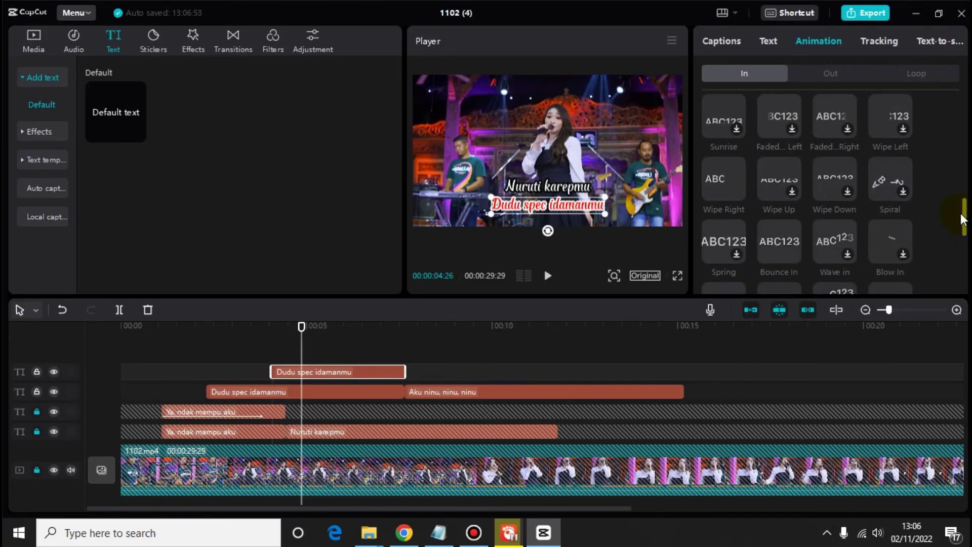
{"action": "left_click", "coordinate": [722, 184]}
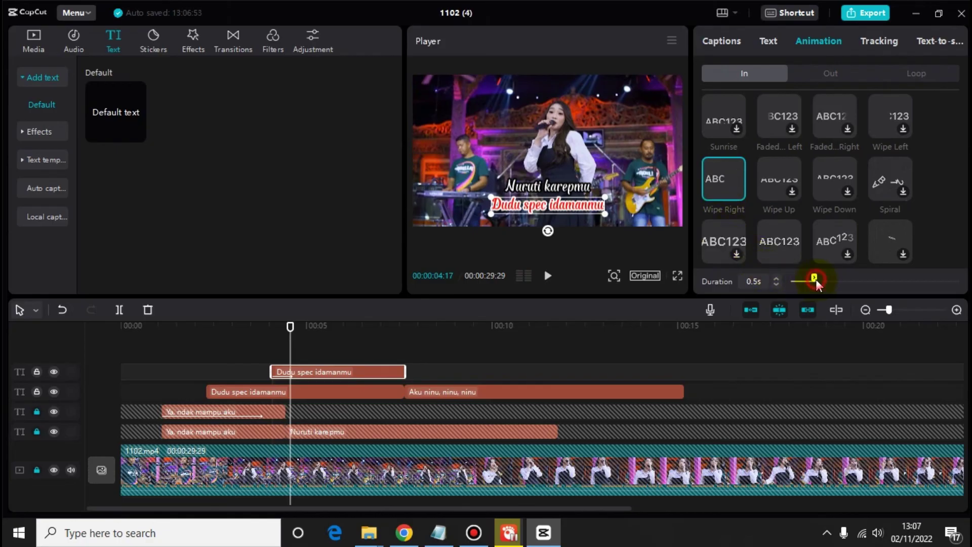
{"action": "left_click_drag", "start_coordinate": [814, 278], "coordinate": [935, 284]}
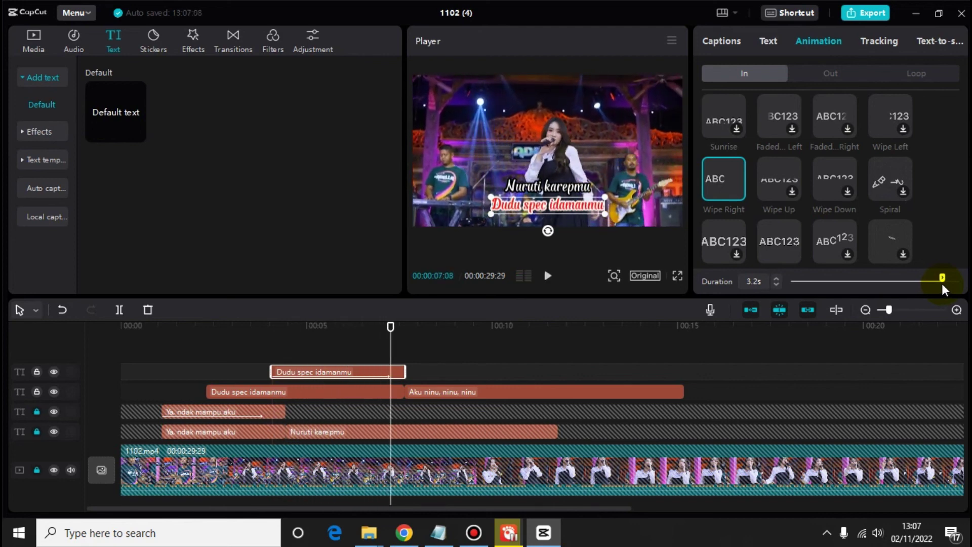
Play the opening lyrics twice from near the video's start to check both wipe animations against the singing
{"action": "left_click_drag", "start_coordinate": [396, 340], "coordinate": [151, 352]}
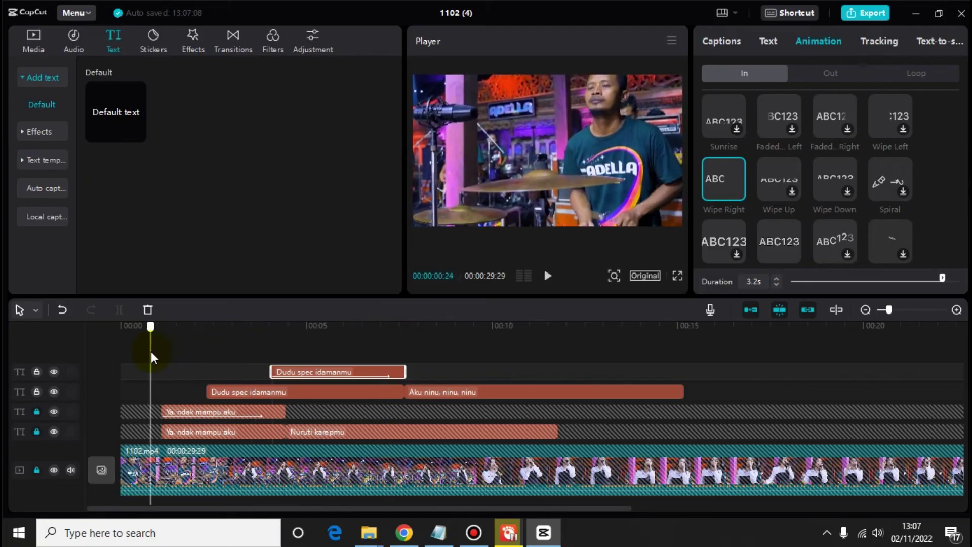
{"action": "left_click", "coordinate": [549, 276]}
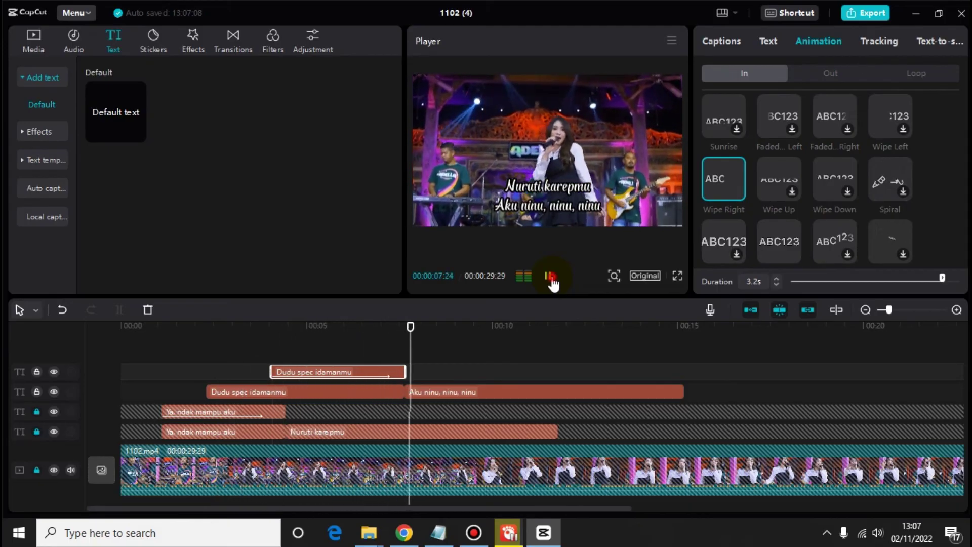
{"action": "left_click", "coordinate": [552, 278]}
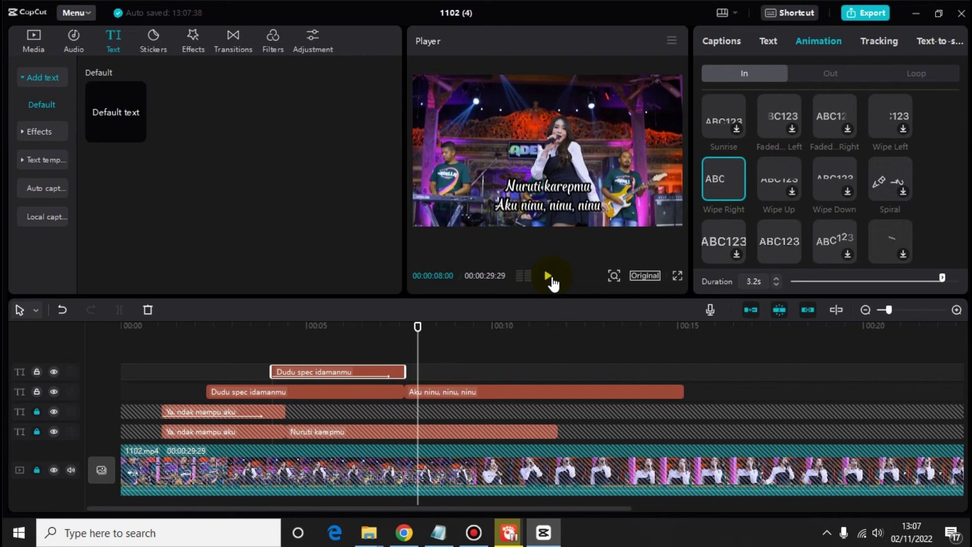
{"action": "left_click_drag", "start_coordinate": [418, 327], "coordinate": [144, 370]}
{"action": "left_click", "coordinate": [548, 275]}
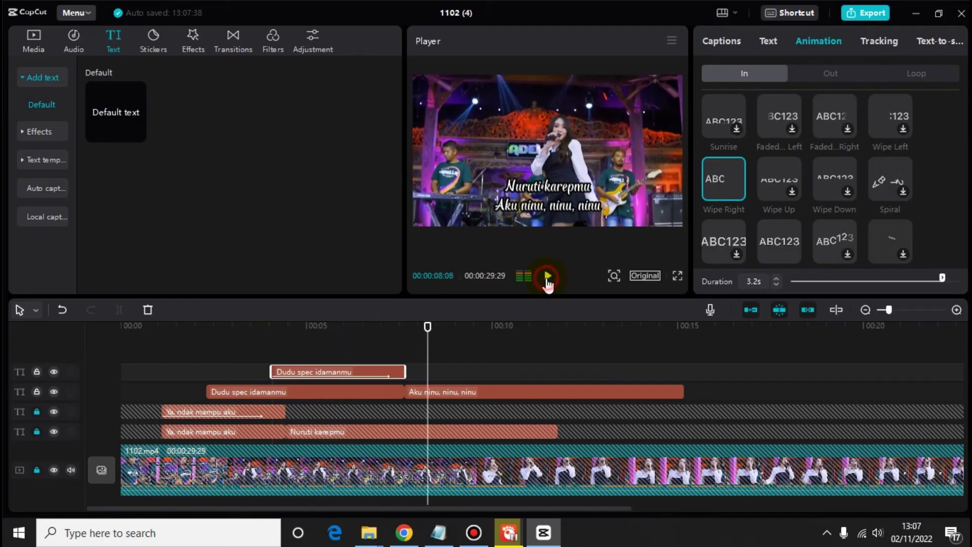
{"action": "left_click", "coordinate": [547, 276]}
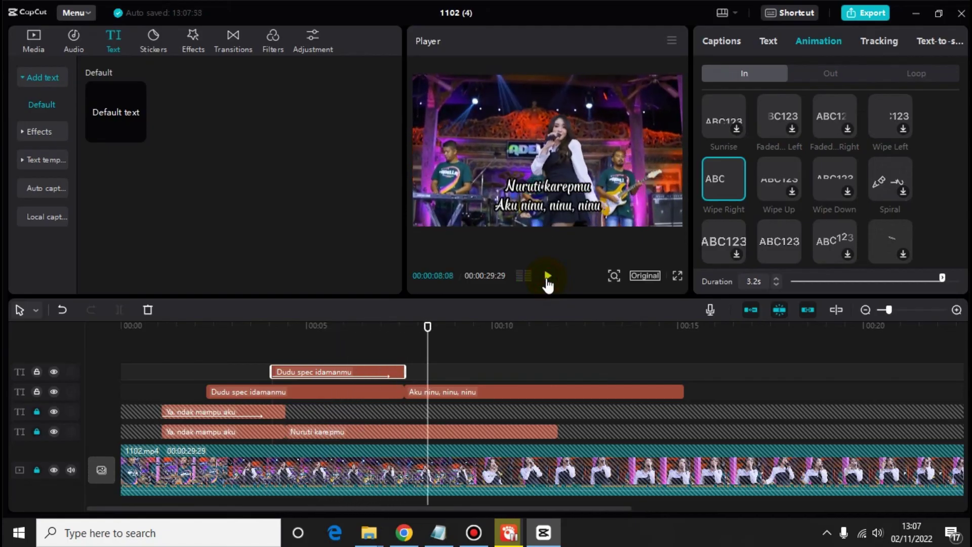